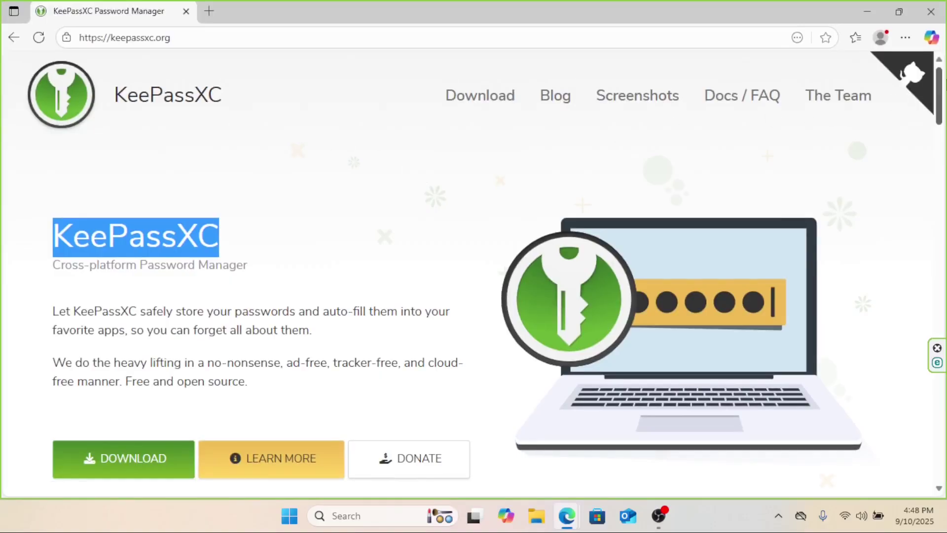
- Scroll through the keepassxc.org homepage to look over the landing page
scroll(939, 98, down, 5)
scroll(939, 134, down, 6)
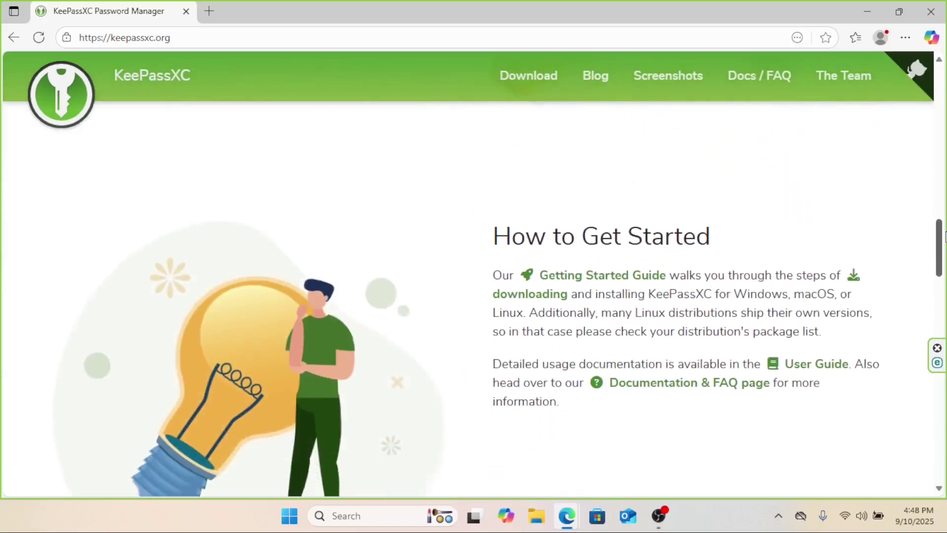
scroll(939, 134, up, 12)
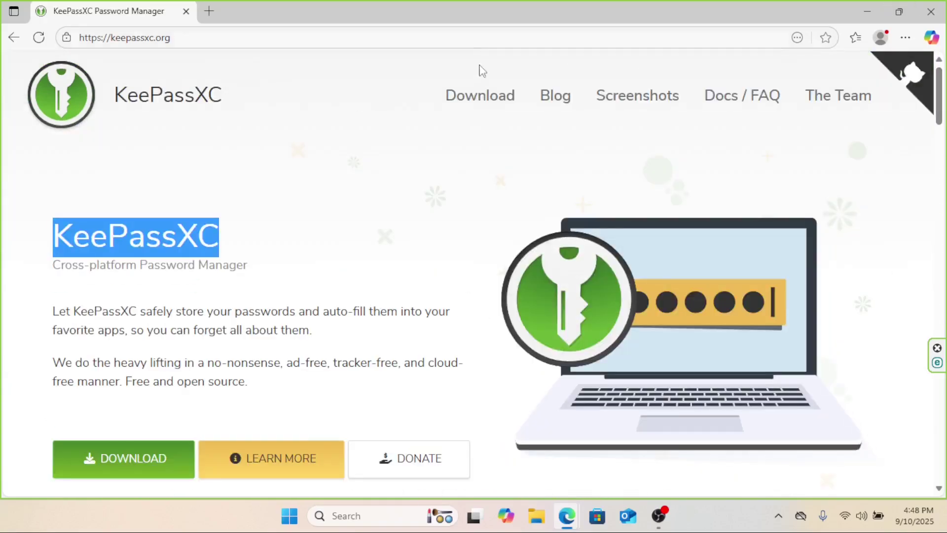
- On the Download page, review the other Windows options and download KeePassXC-2.7.10-Win64.msi
click(483, 97)
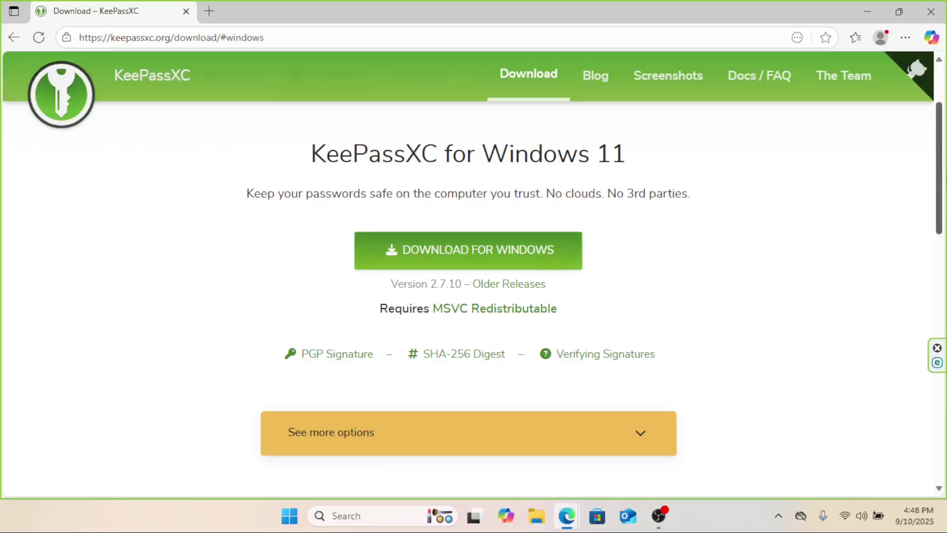
drag(945, 167, 924, 217)
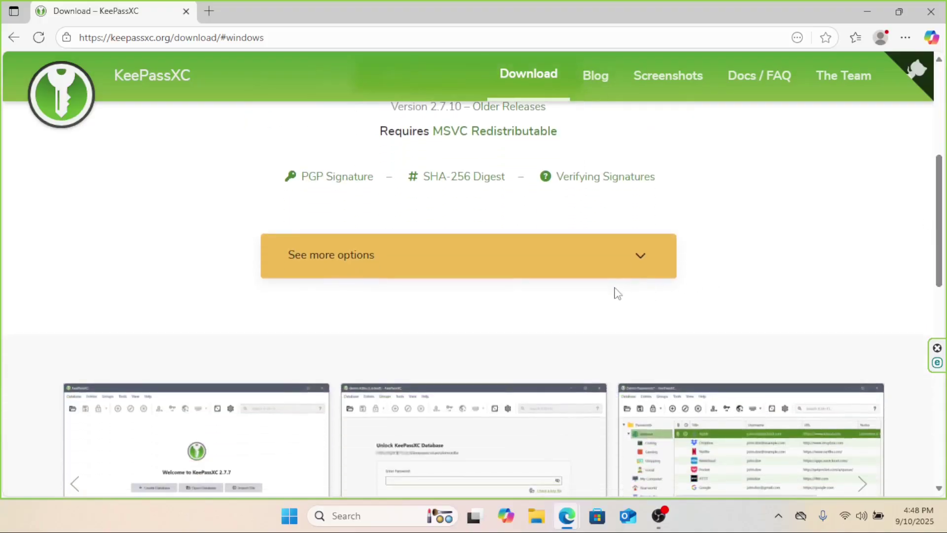
click(635, 265)
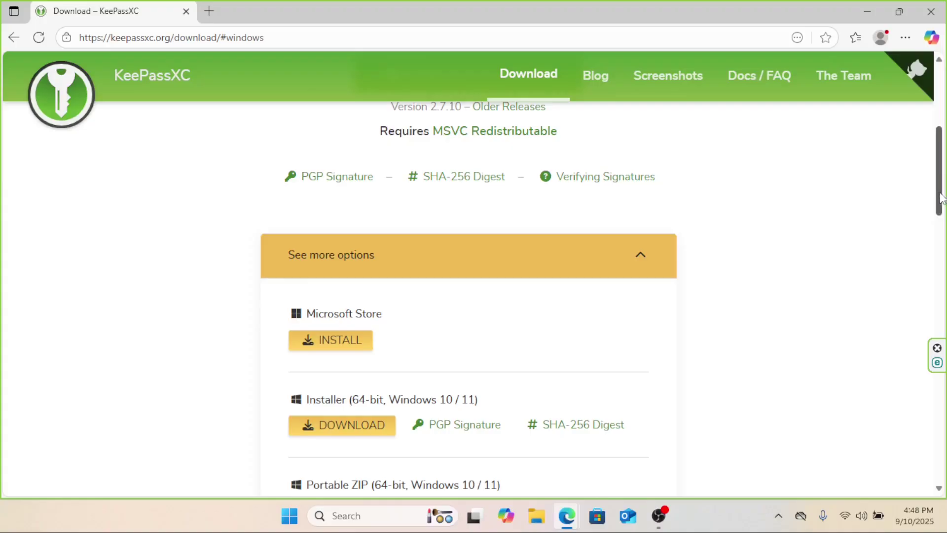
drag(944, 200, 918, 145)
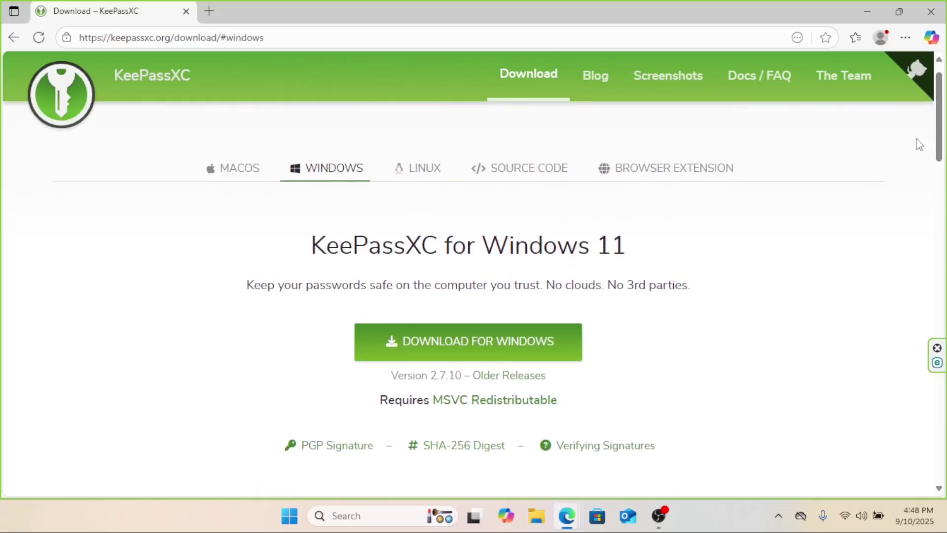
click(441, 354)
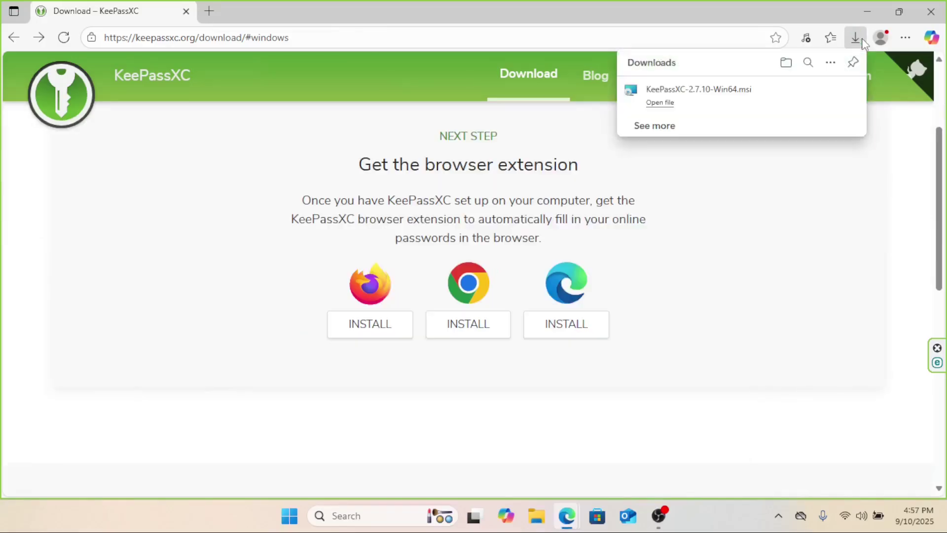
- Launch the downloaded KeePassXC installer and accept the license agreement
click(661, 103)
click(867, 11)
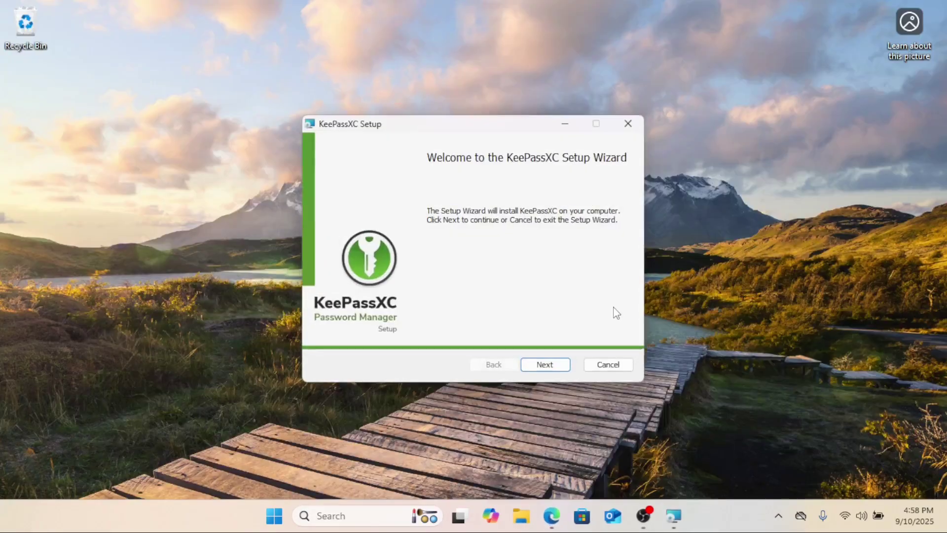
click(547, 367)
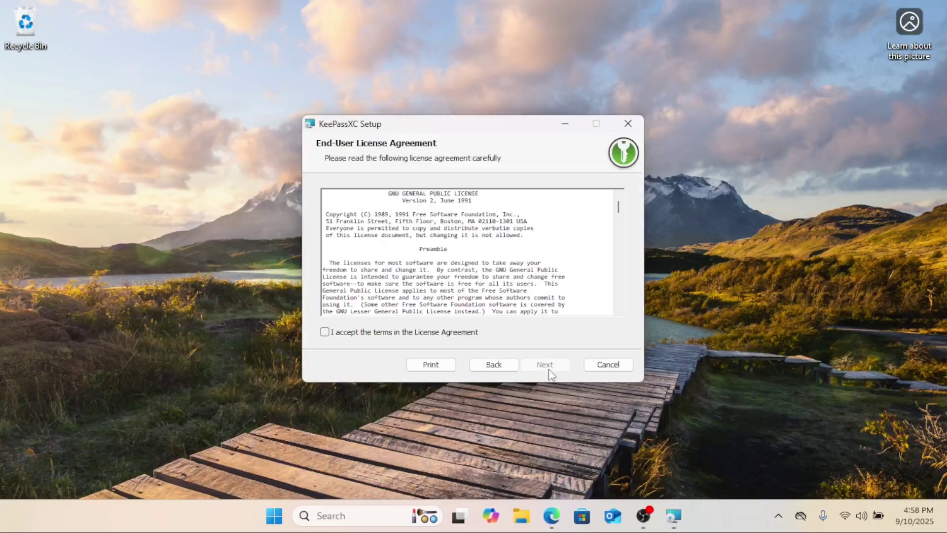
click(324, 332)
- Install KeePassXC to the default C:\Program Files\KeePassXC\ folder and finish with Launch KeePassXC checked
click(562, 367)
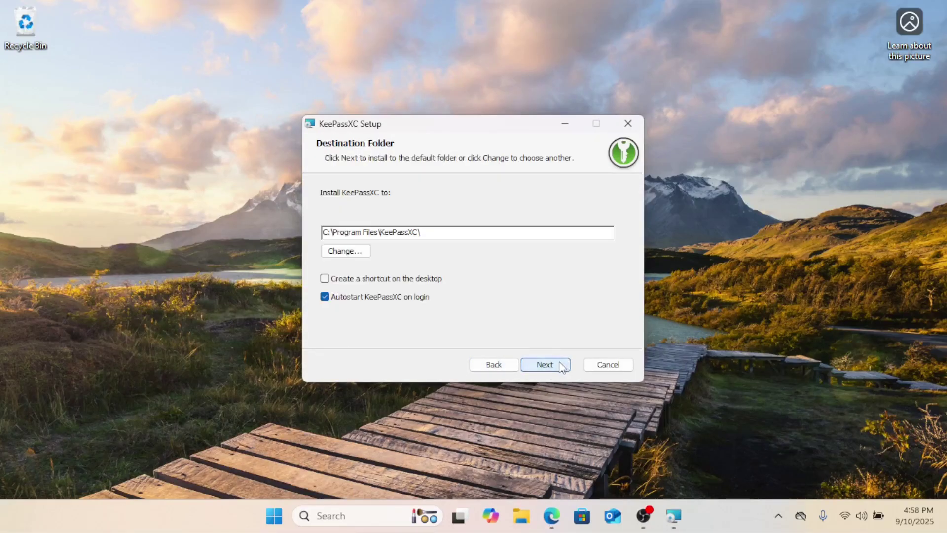
click(561, 364)
click(561, 365)
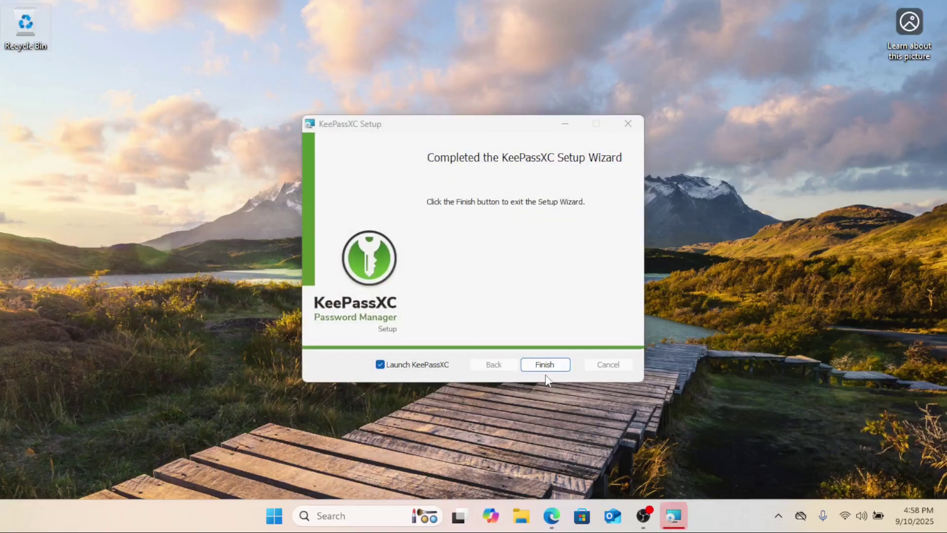
click(544, 364)
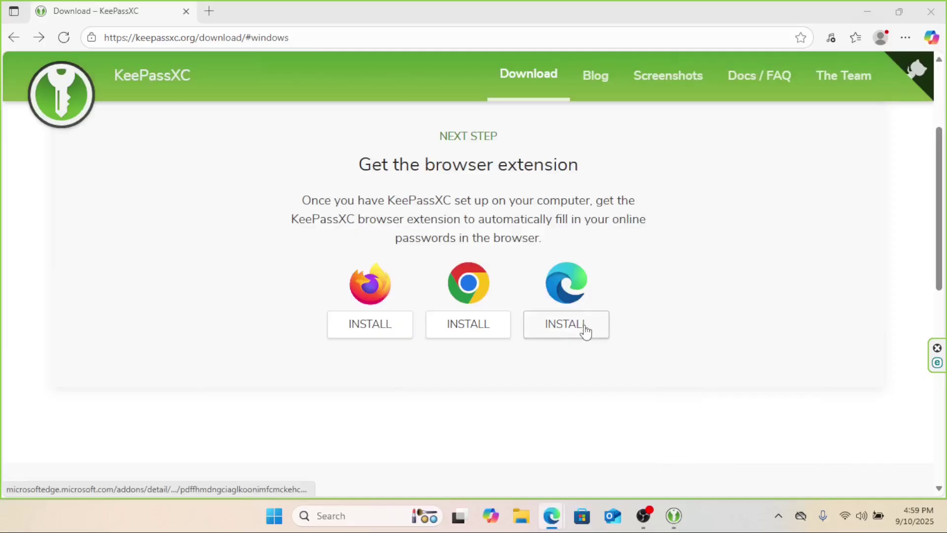
- Add the KeePassXC-Browser extension to Microsoft Edge
click(586, 330)
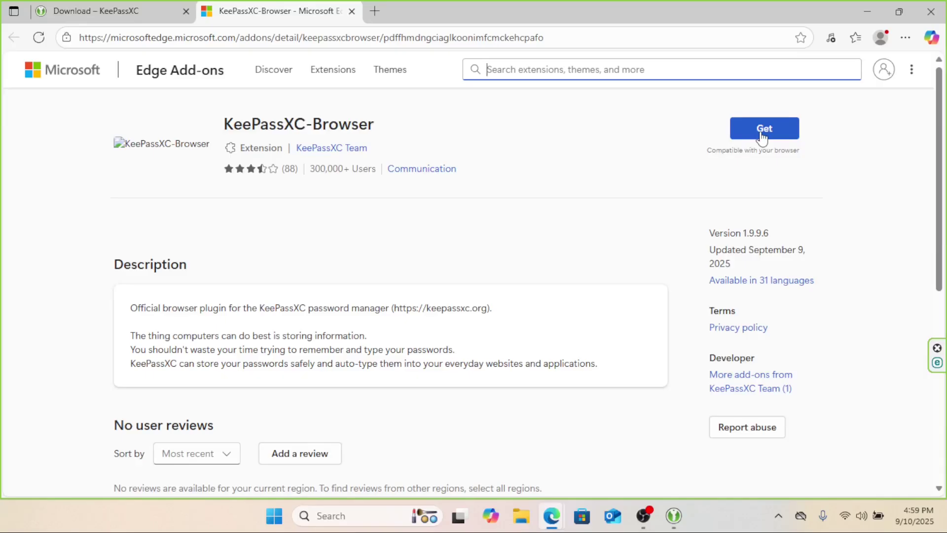
click(763, 136)
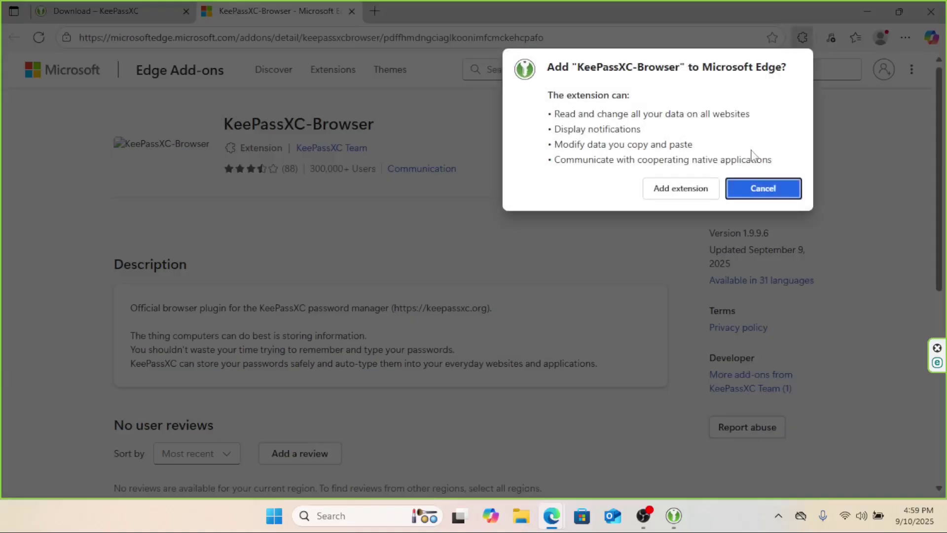
click(681, 189)
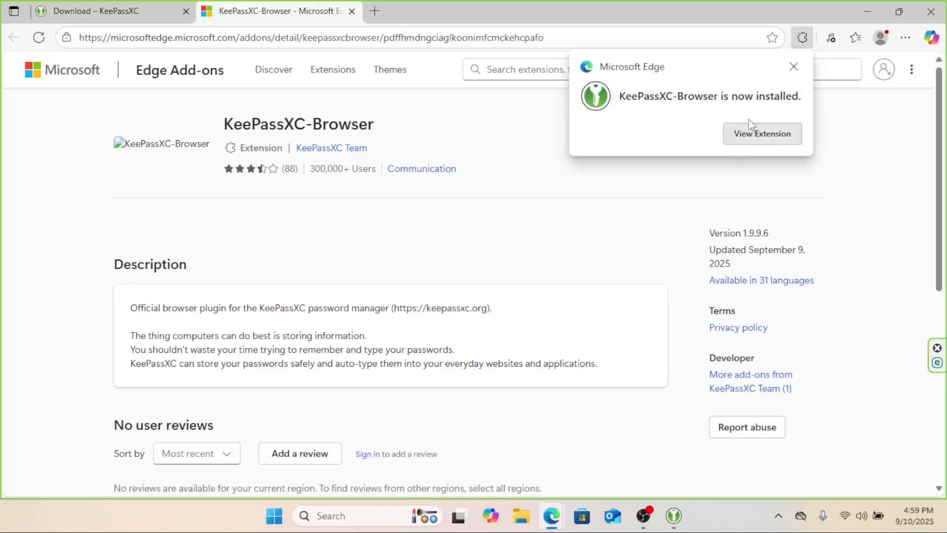
- Pin the KeePassXC-Browser extension to the Edge toolbar
click(760, 134)
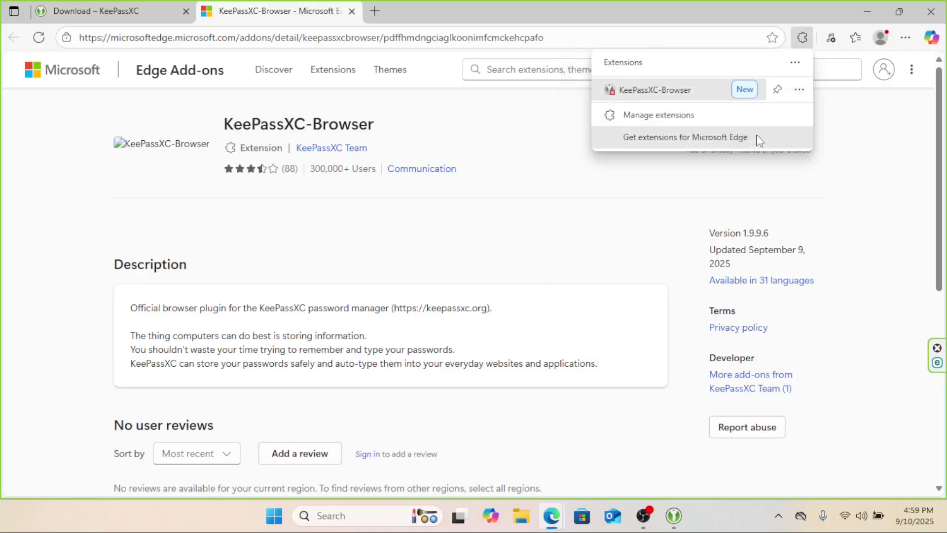
click(777, 91)
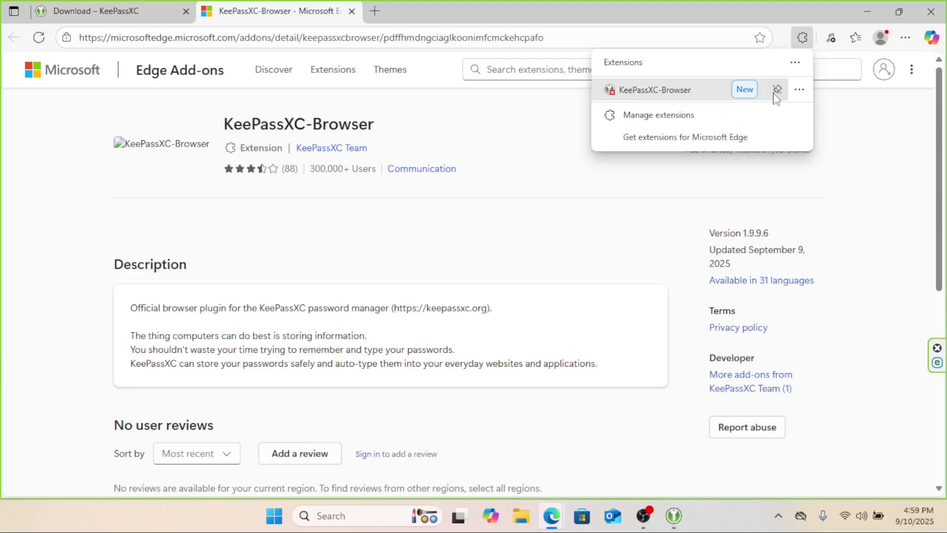
click(777, 90)
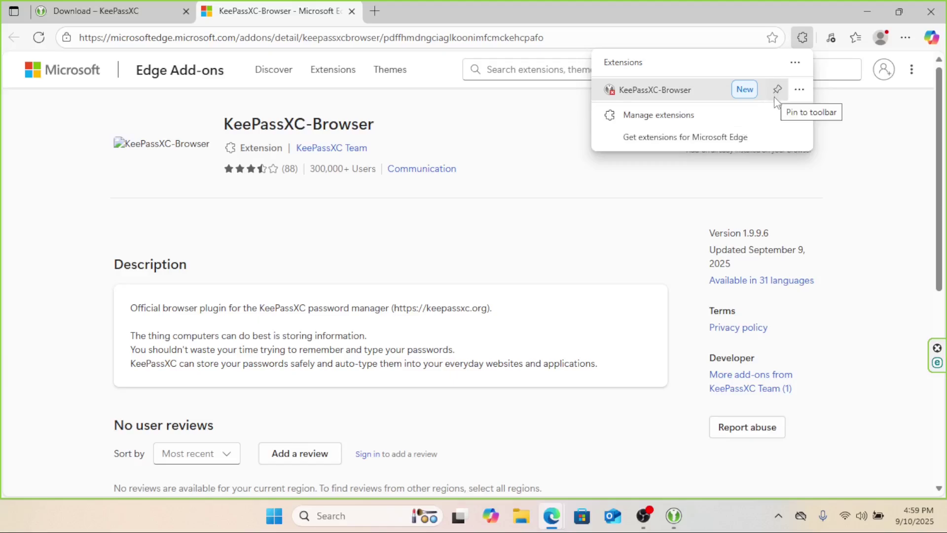
click(624, 97)
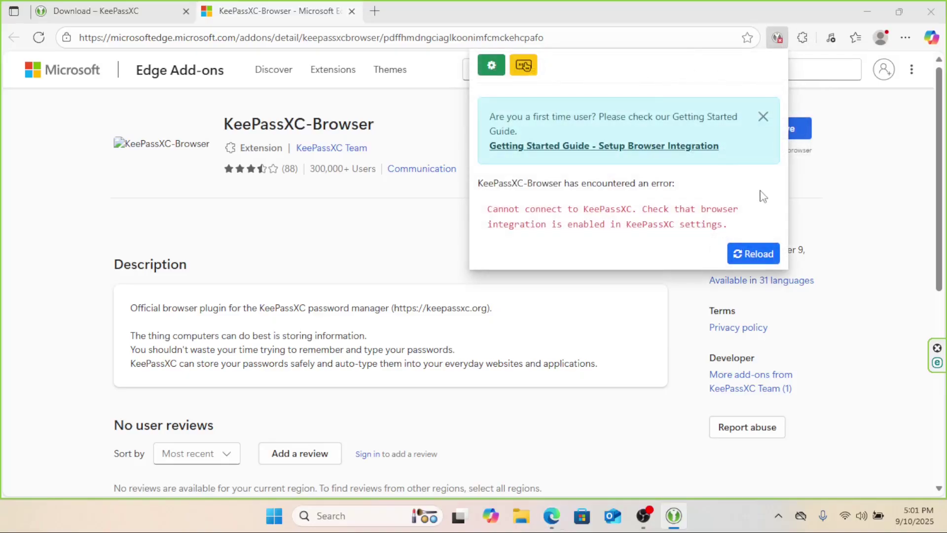
- Retry the extension connection, then start a new database named Passwords with no description
click(753, 256)
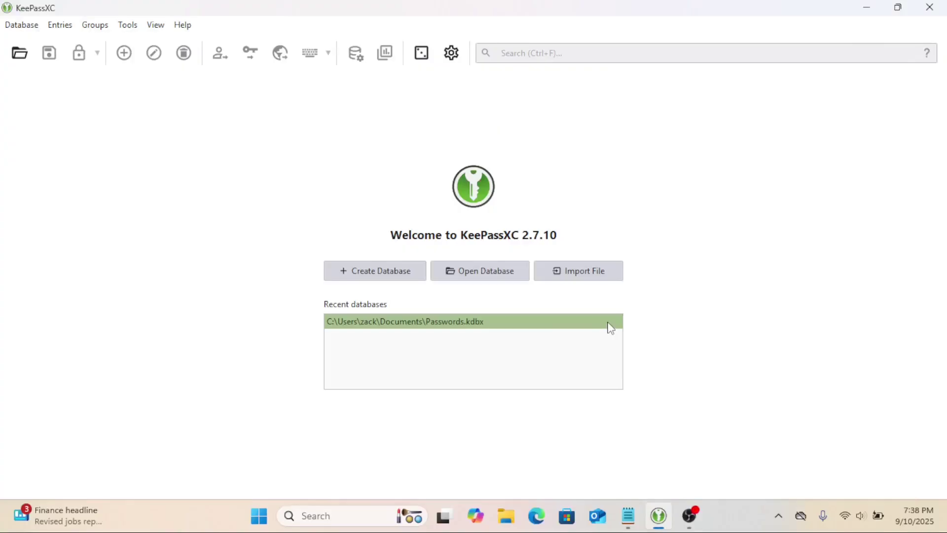
click(384, 277)
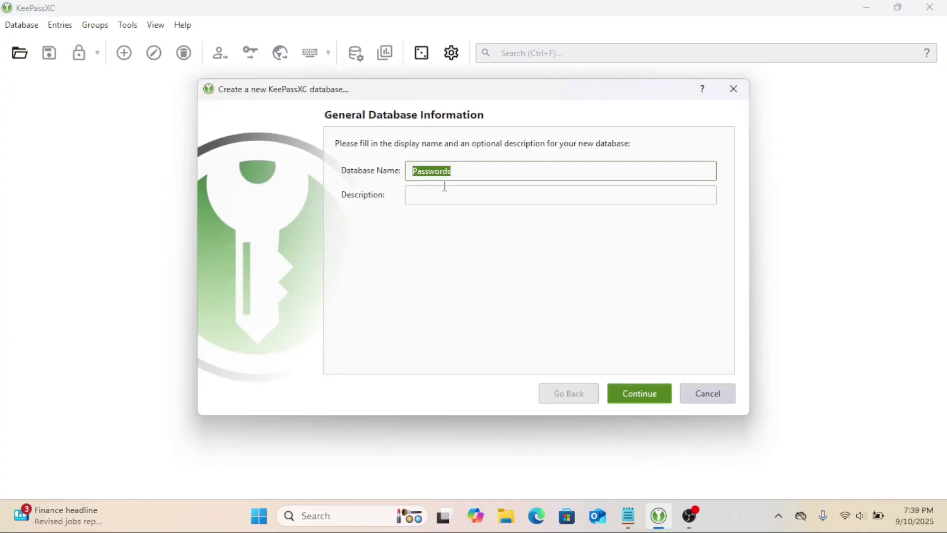
click(468, 173)
click(433, 200)
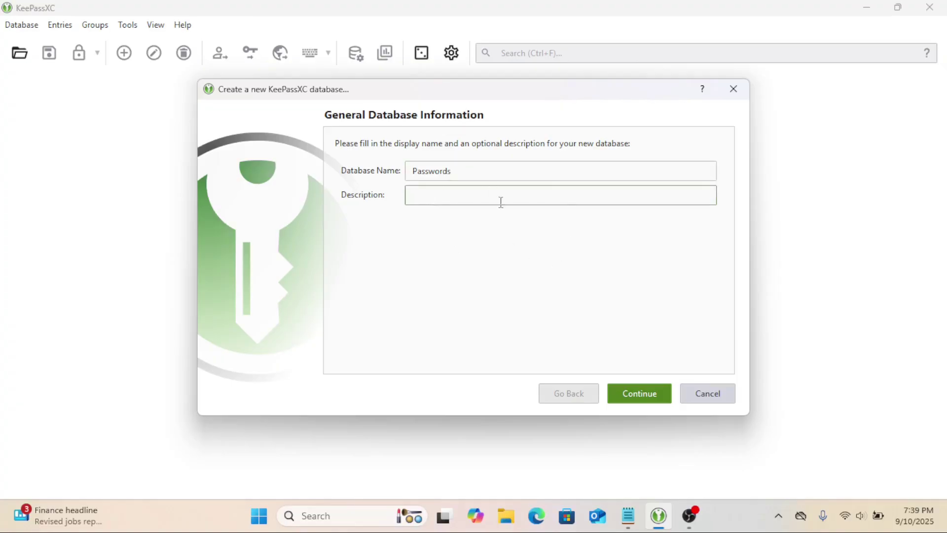
- Set the new database's decryption time to 2.0 s, checking the Advanced options along the way
click(644, 394)
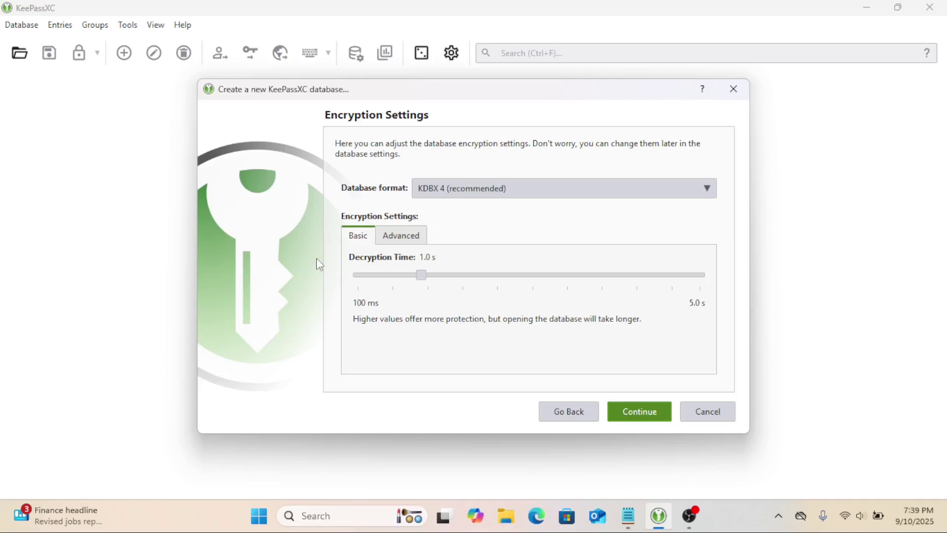
click(491, 277)
click(399, 235)
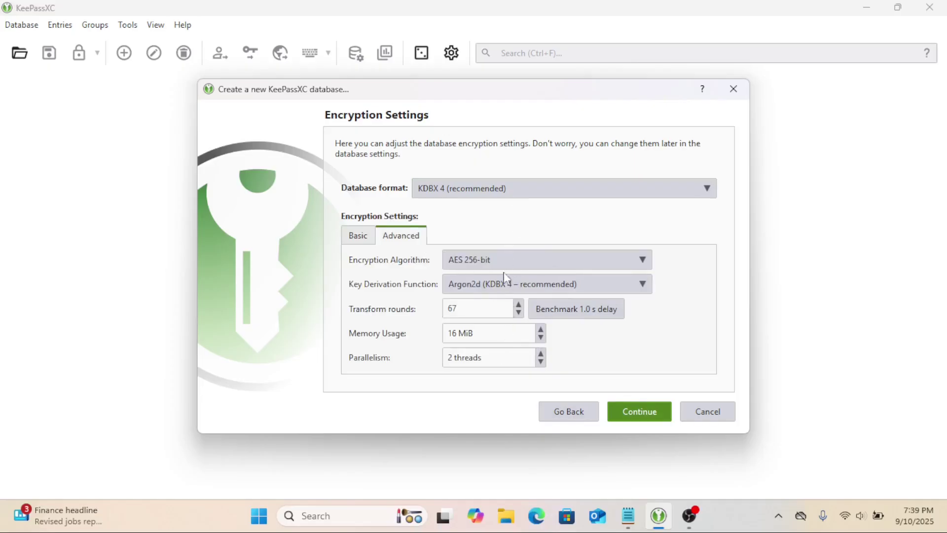
click(365, 239)
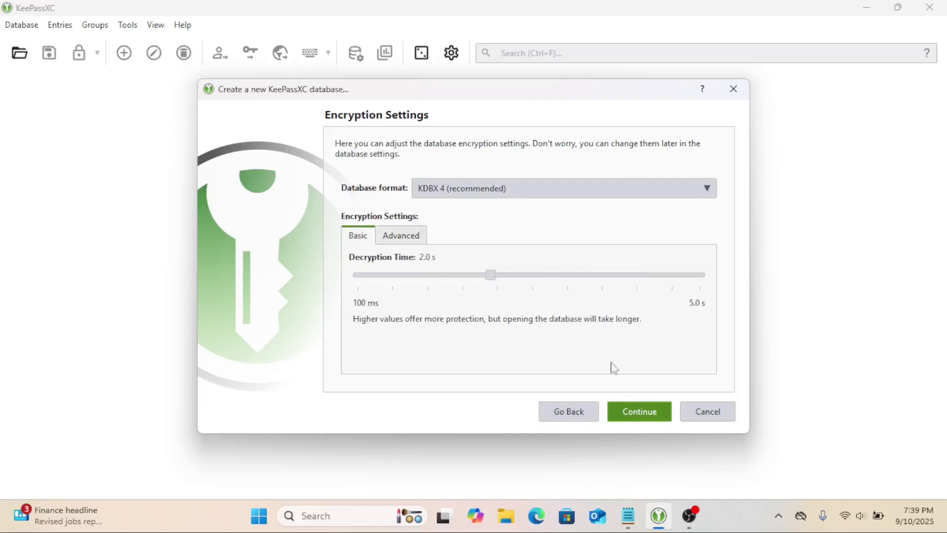
click(648, 418)
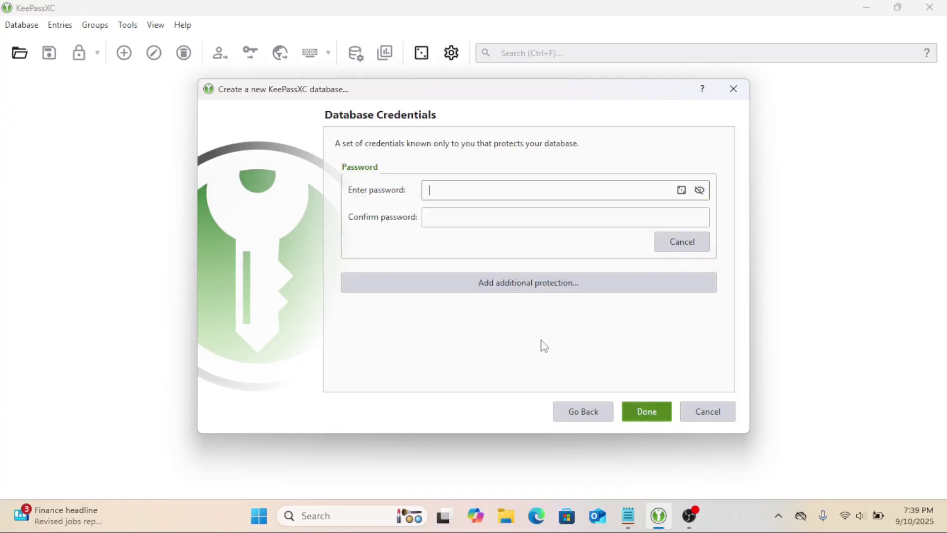
- Enter the database master password and confirm it
text(****)
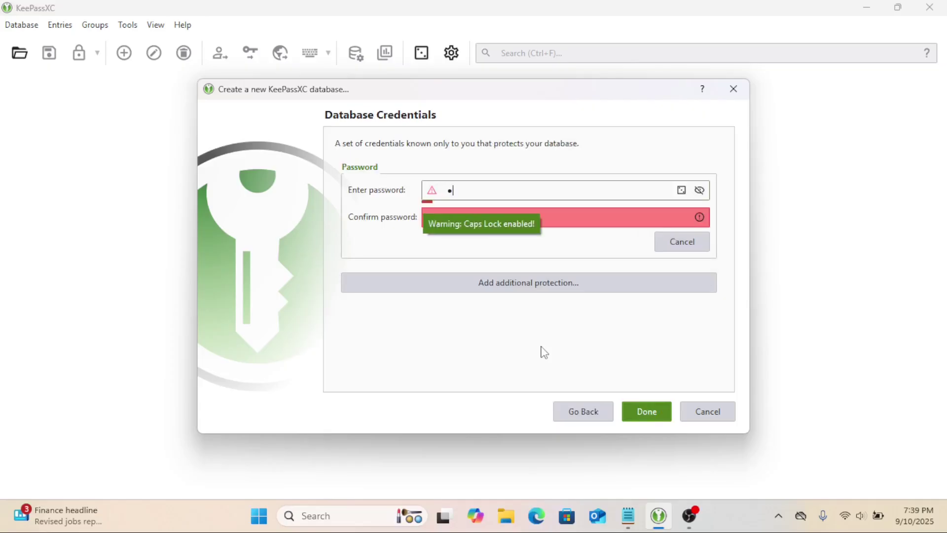
text(*********)
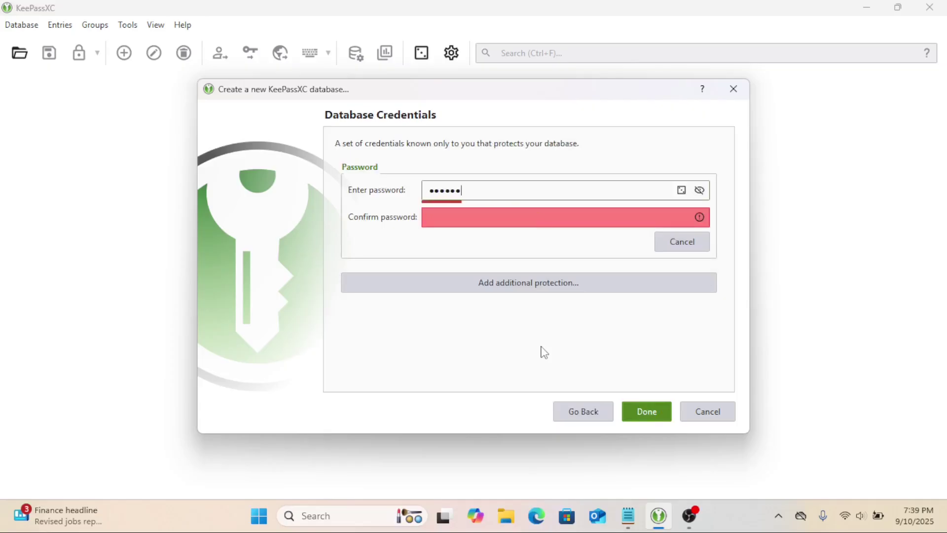
text(*)
click(492, 220)
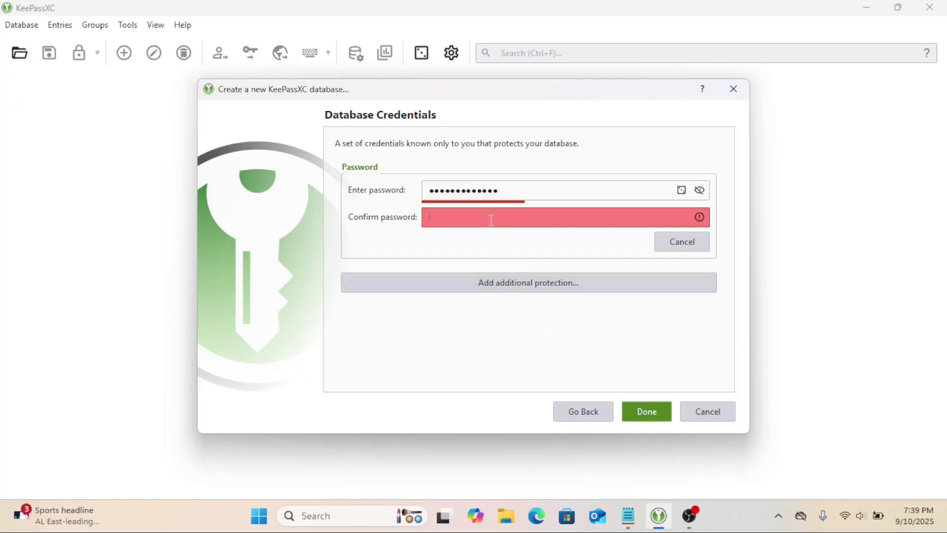
text(*)
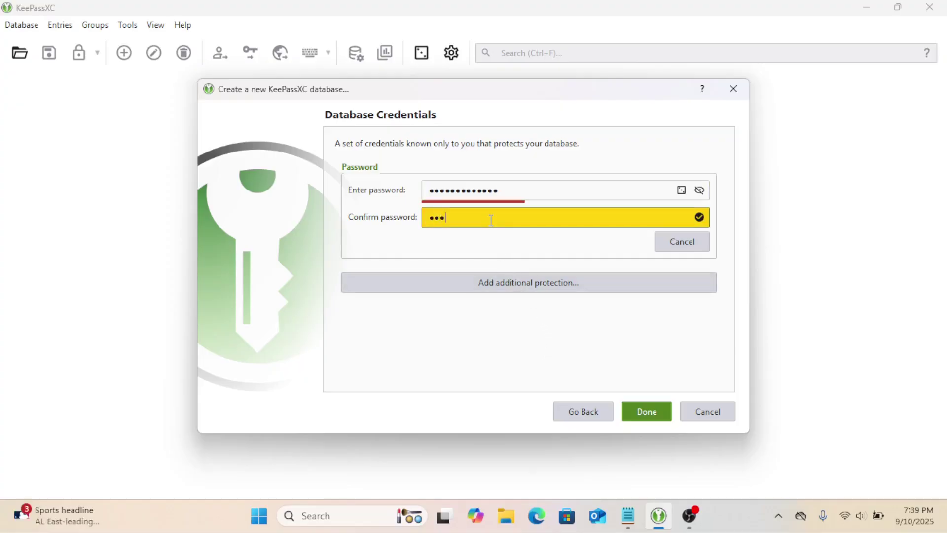
text(***********)
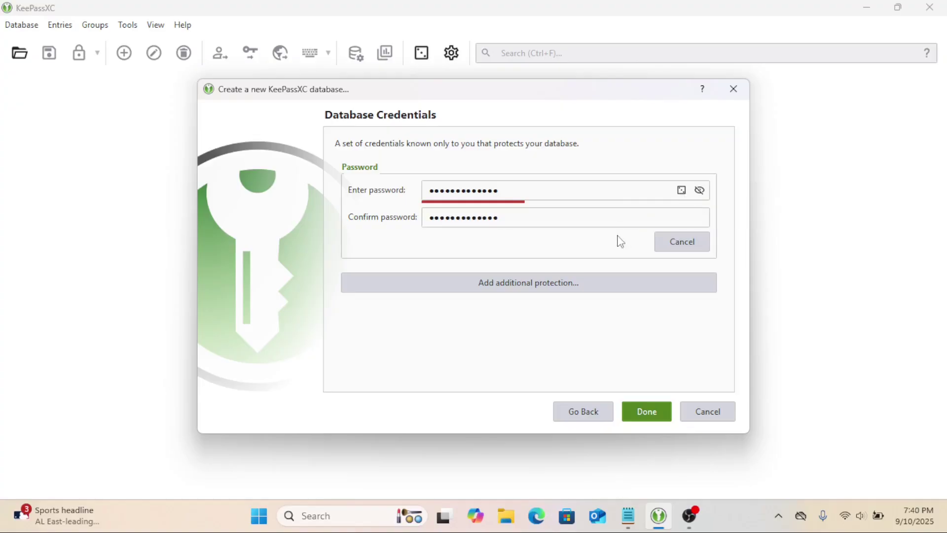
- Review the additional protection options, finish, and accept the weak-password warning
click(526, 286)
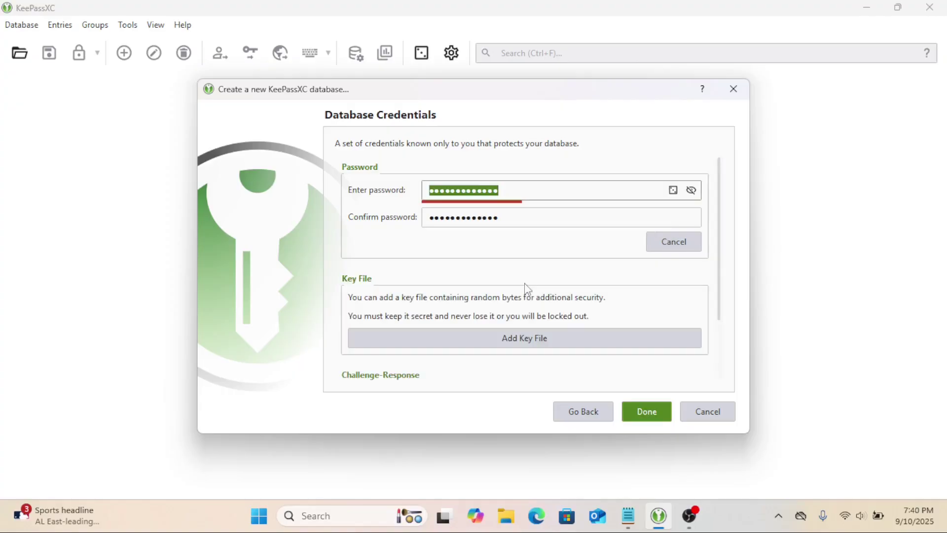
drag(721, 251, 721, 313)
click(656, 411)
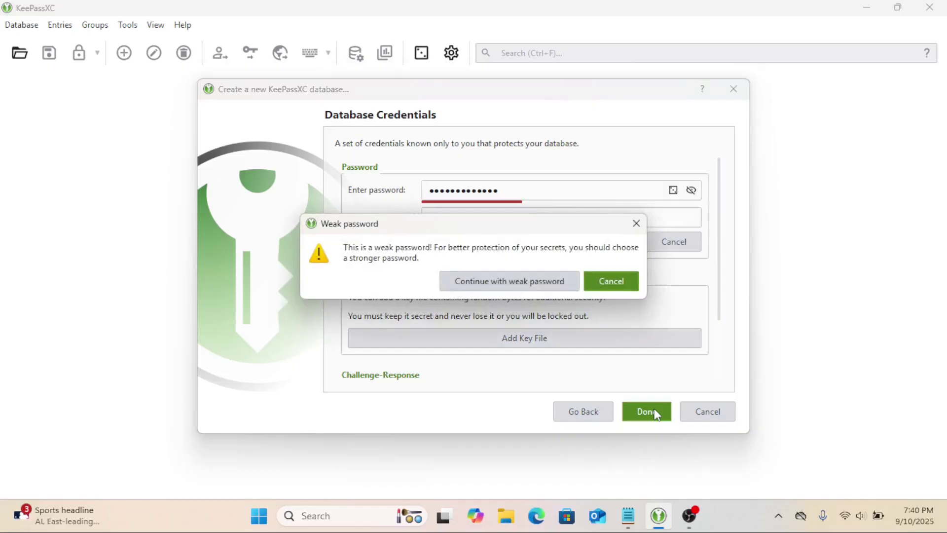
click(482, 287)
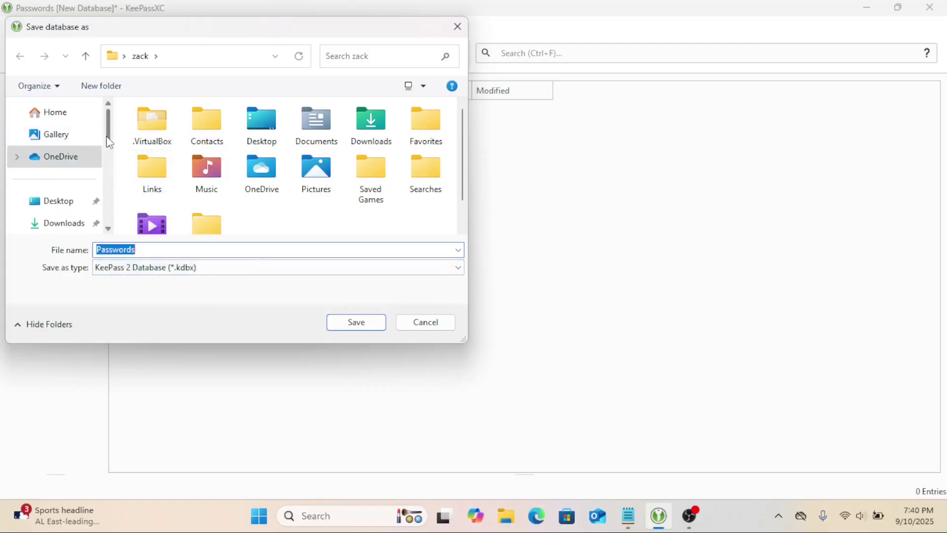
- Save the database as Passwords on the RESCUEZILLA (E:) drive
drag(105, 145, 109, 170)
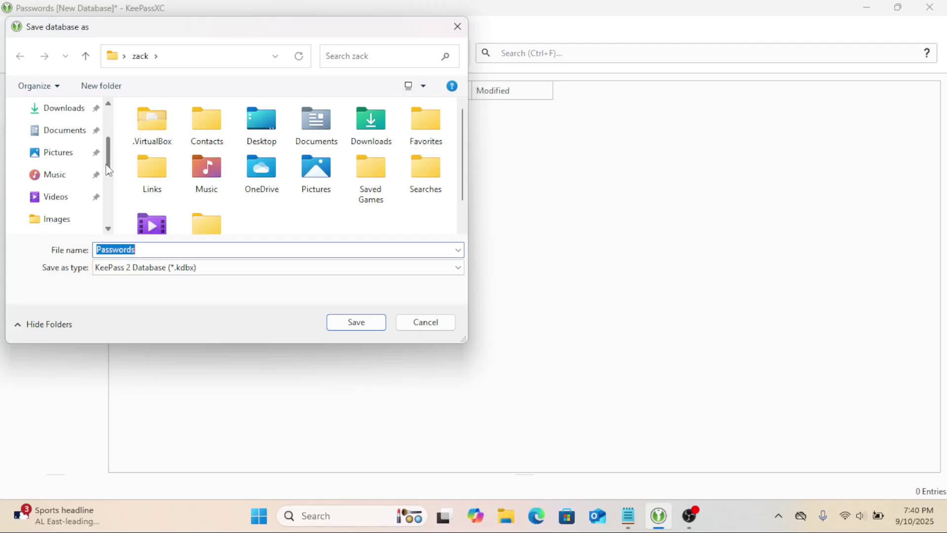
scroll(98, 177, down, 2)
click(84, 179)
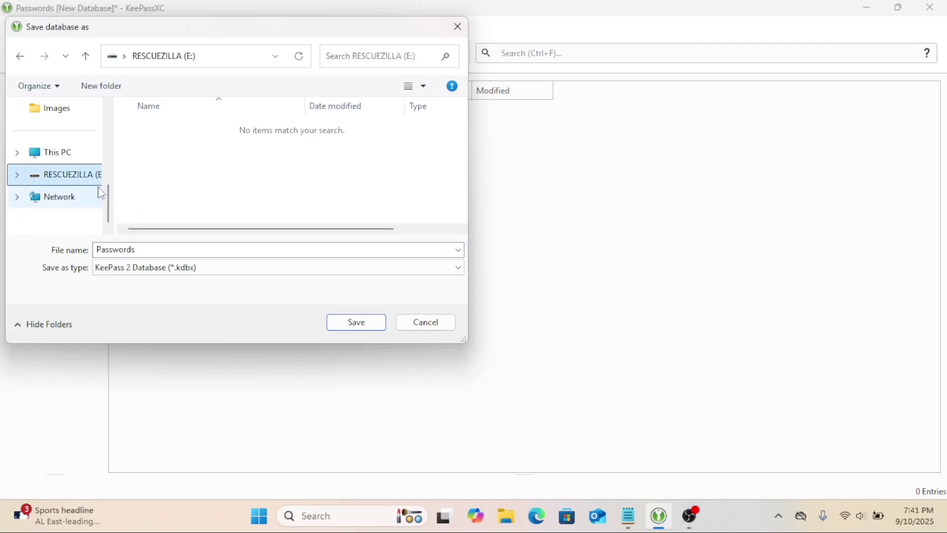
click(360, 328)
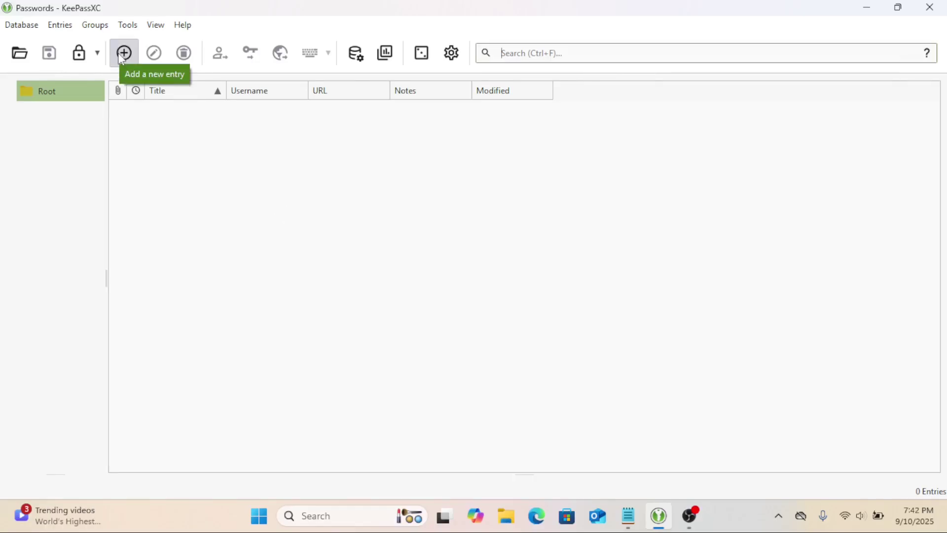
- Add a new Root entry titled Gmail and fill in its username
click(122, 57)
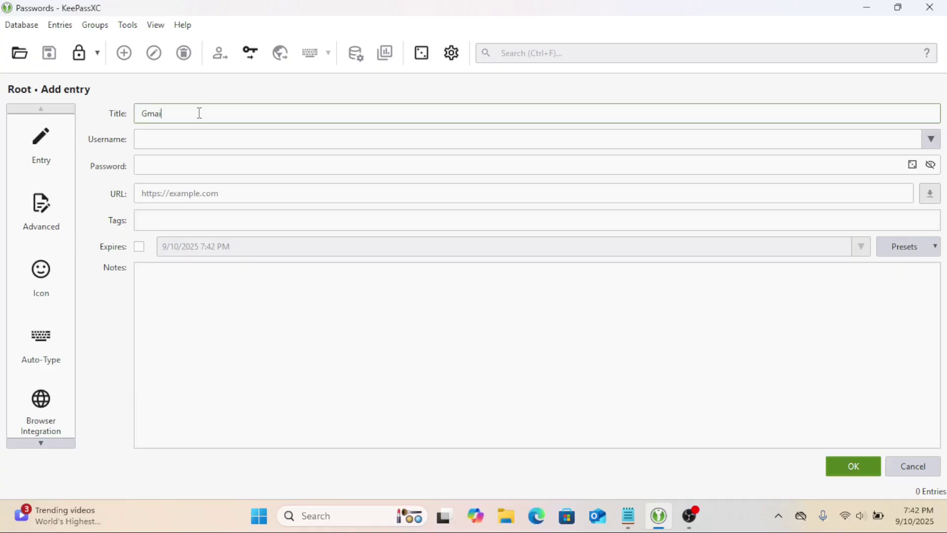
click(183, 138)
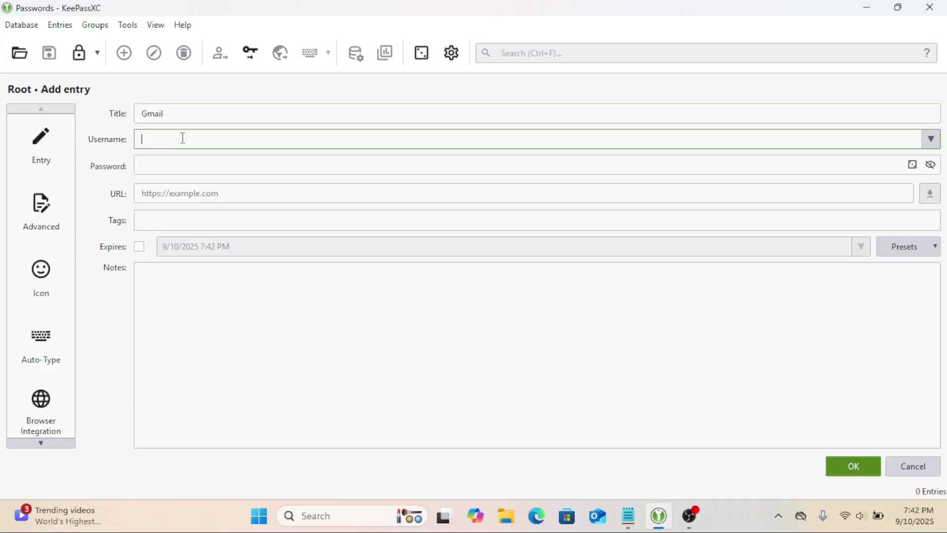
key(Tab)
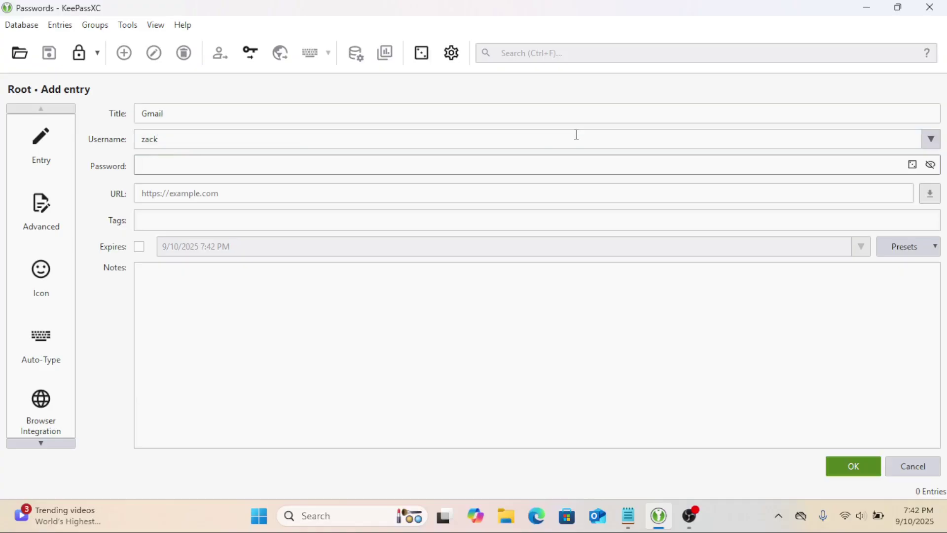
- Generate a 20-character password, copy it, and apply it to the Gmail entry
click(913, 165)
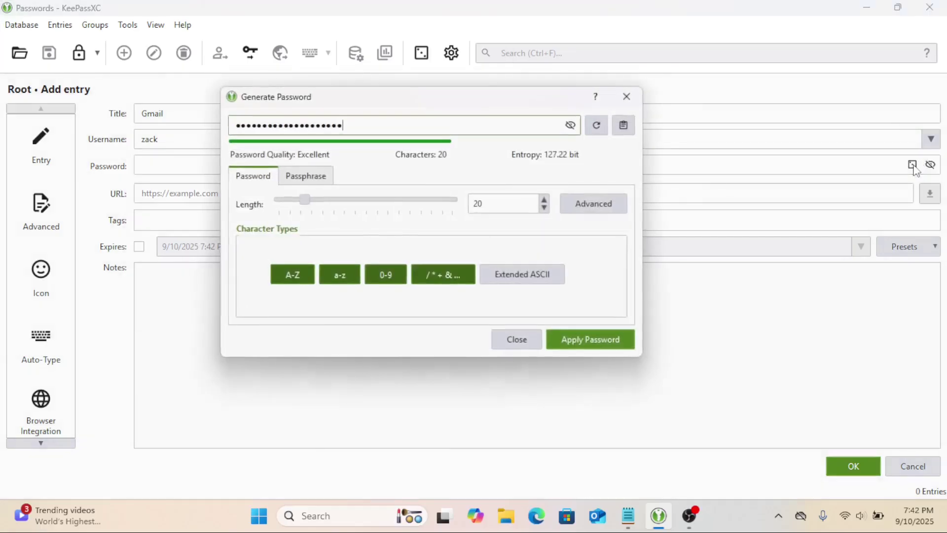
click(570, 127)
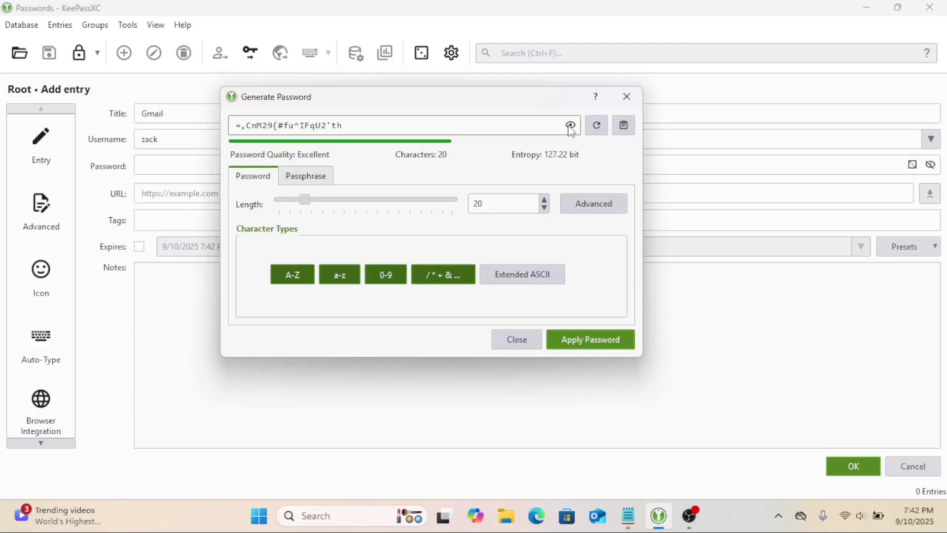
drag(345, 127, 221, 139)
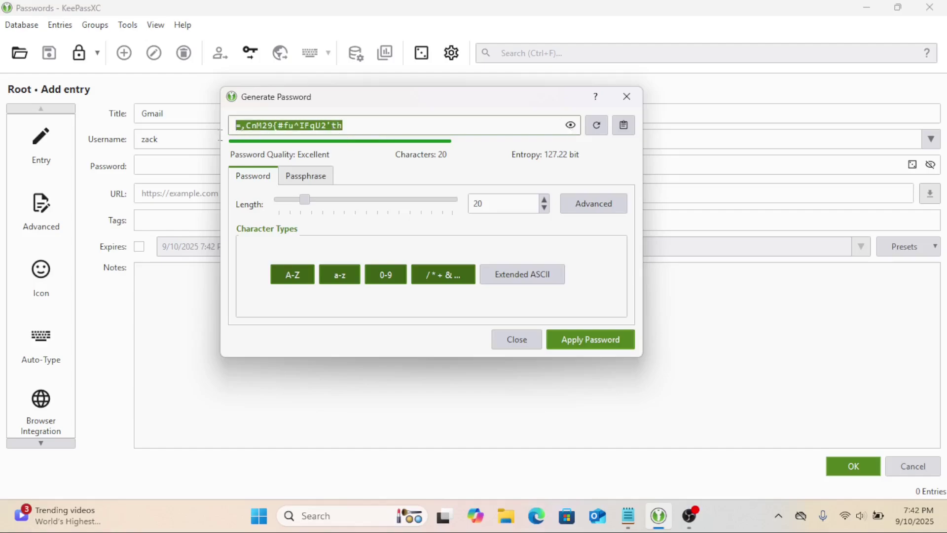
right_click(258, 127)
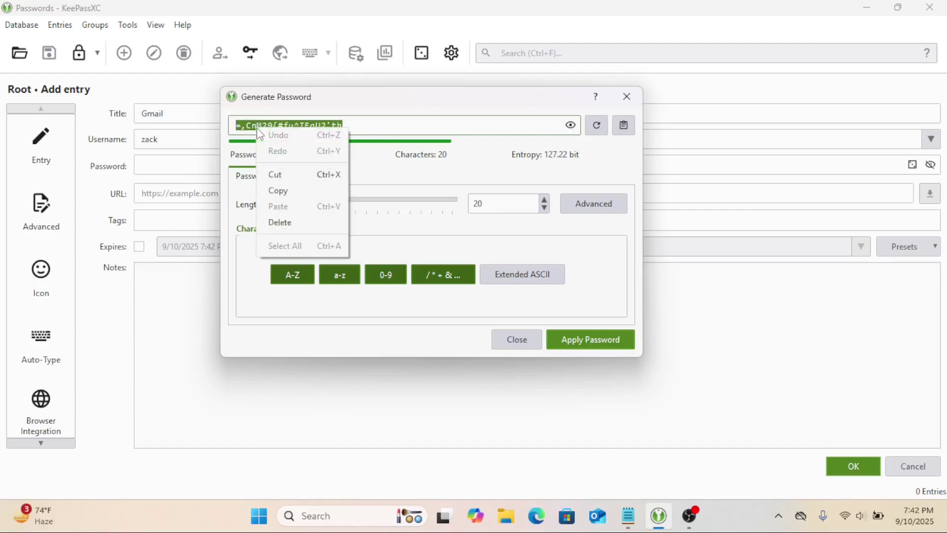
click(281, 191)
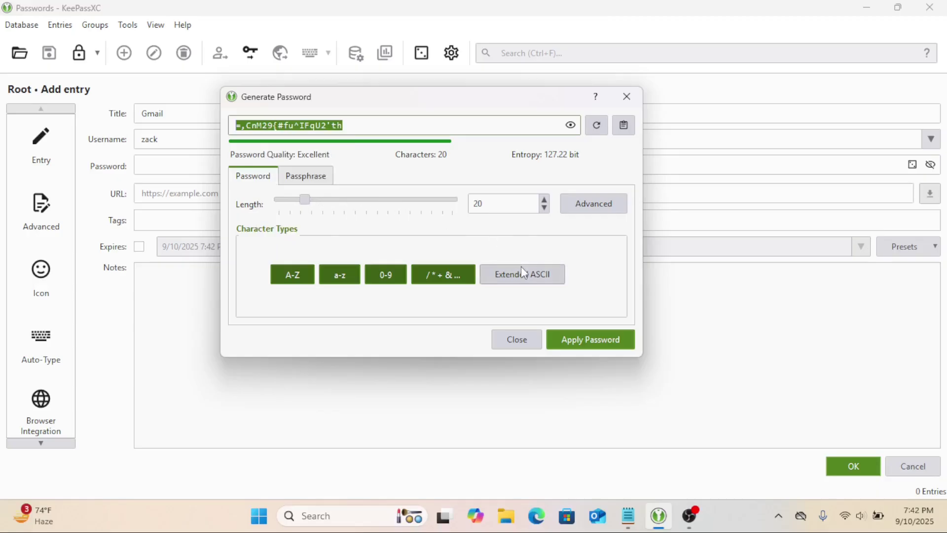
click(601, 340)
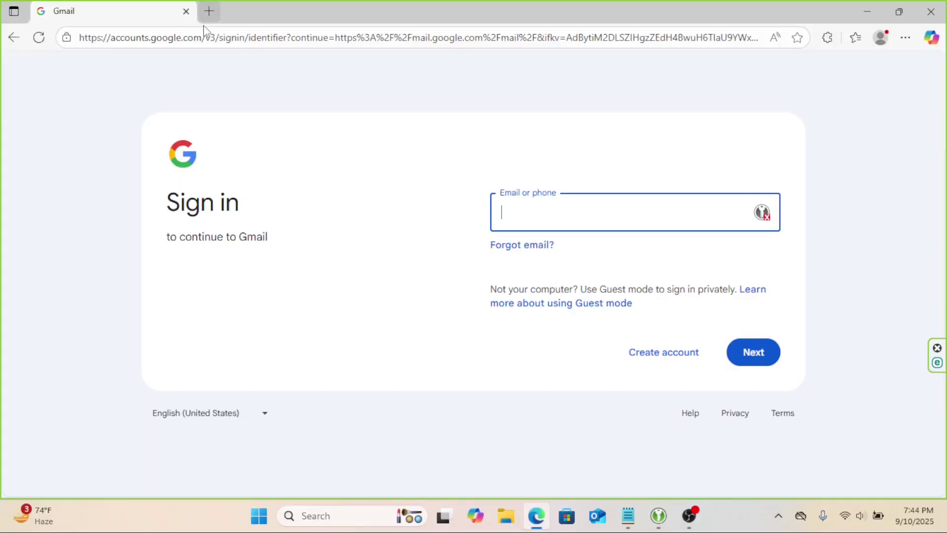
drag(212, 37, 90, 44)
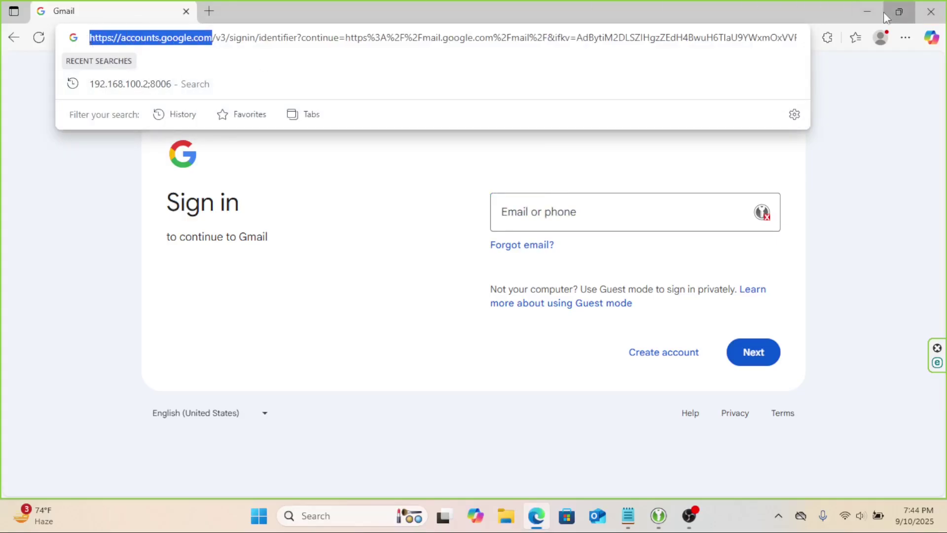
click(869, 16)
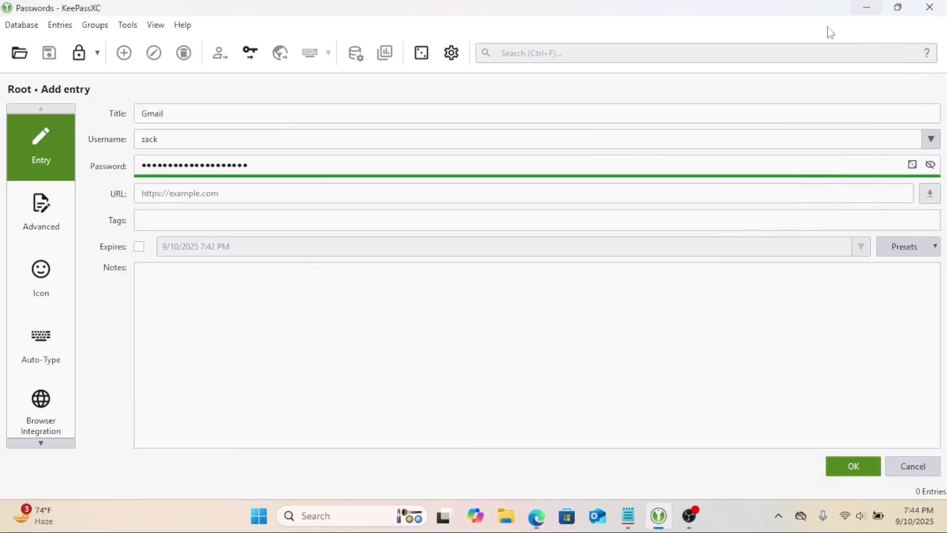
click(175, 193)
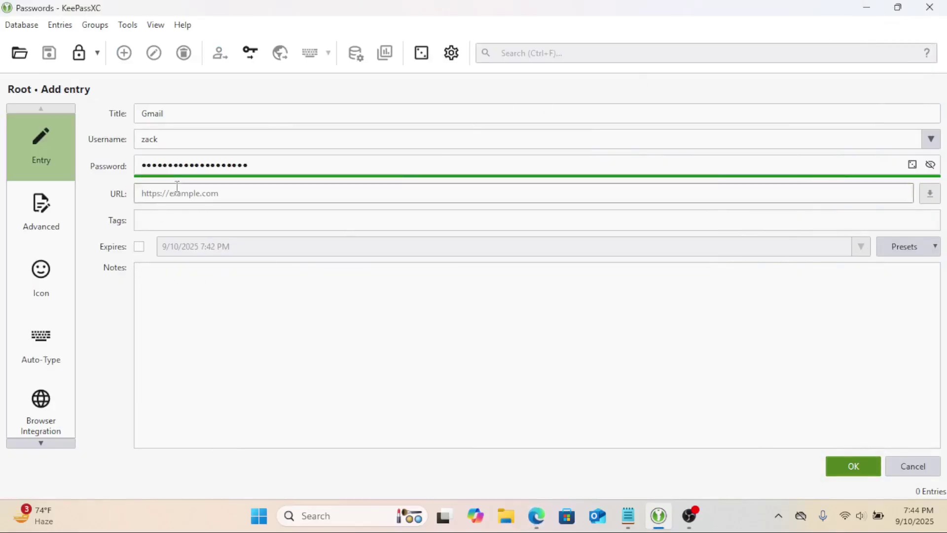
key(ctrl+v)
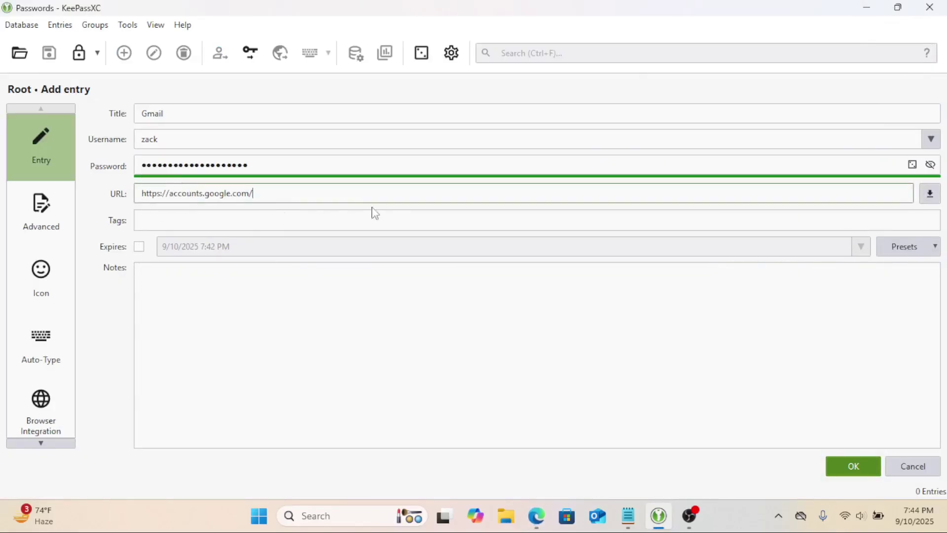
click(536, 516)
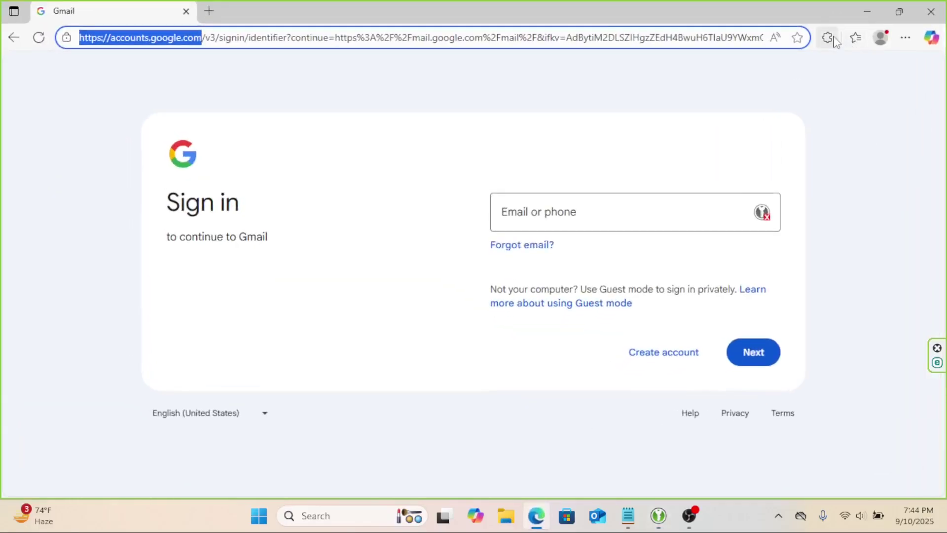
- Reload and reconnect KeePassXC-Browser, saving the database association as Edge-Laptop-01
click(828, 38)
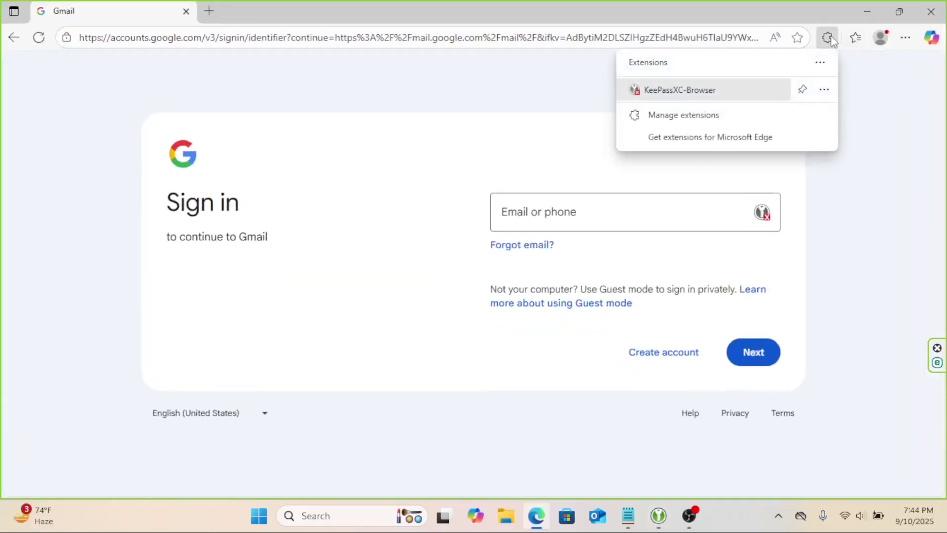
click(776, 87)
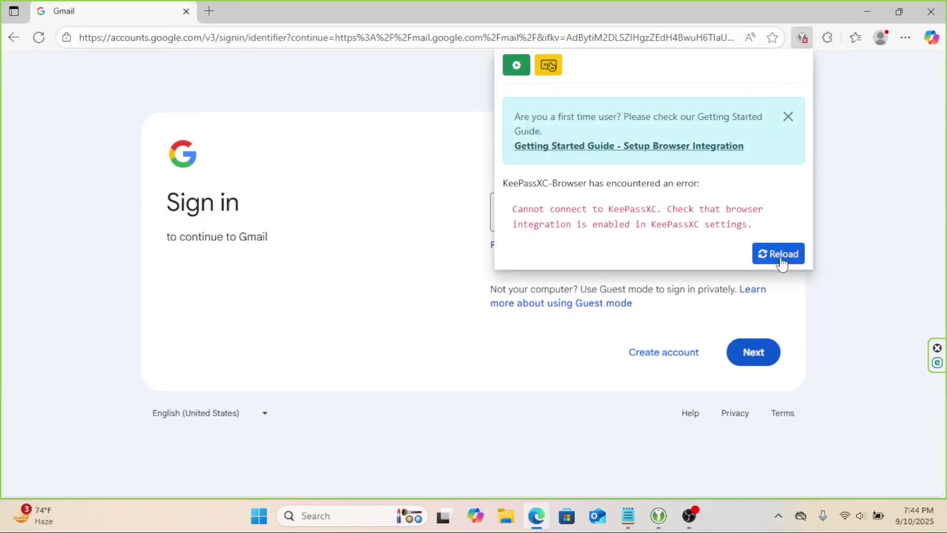
click(782, 263)
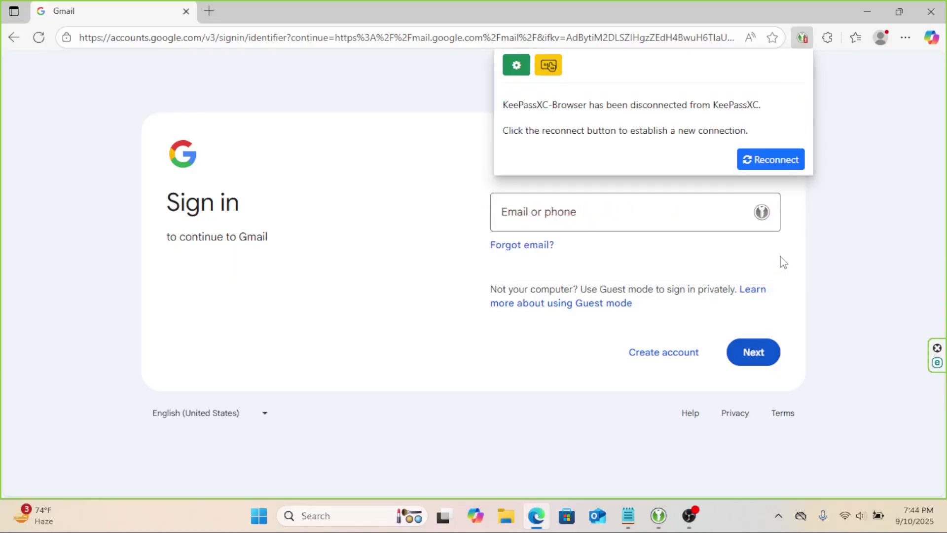
click(765, 159)
text(Edge-Lap)
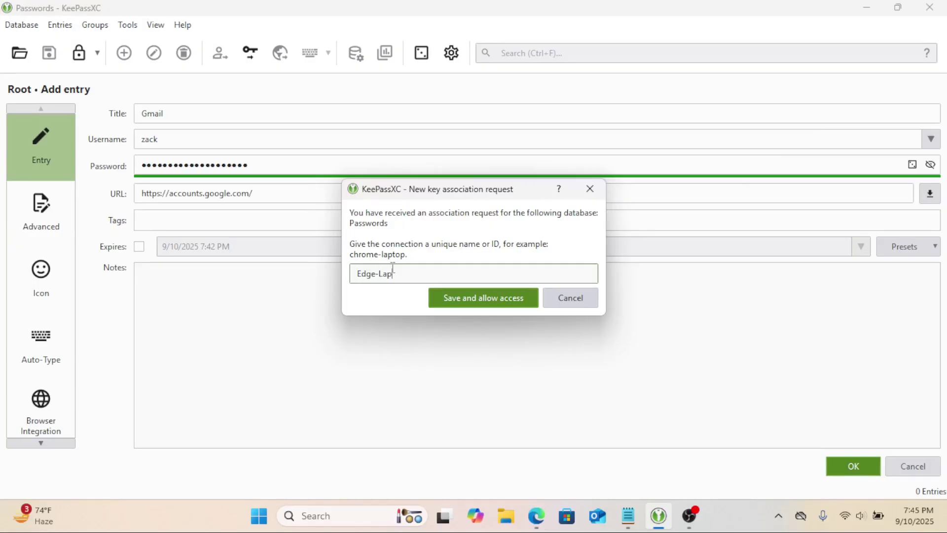
text(top-01)
click(499, 298)
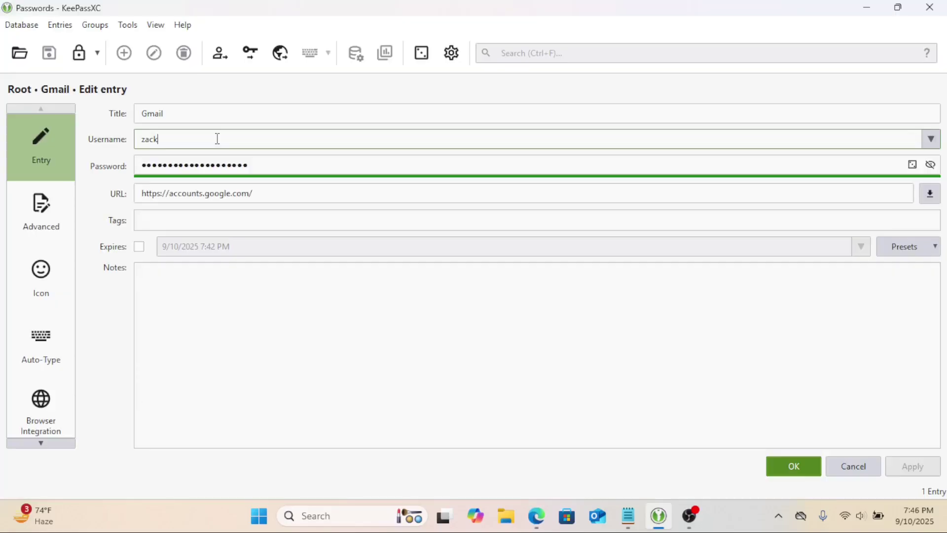
- Complete the Gmail entry's username as a full Gmail address, then apply and save the entry
text(@gmail.com)
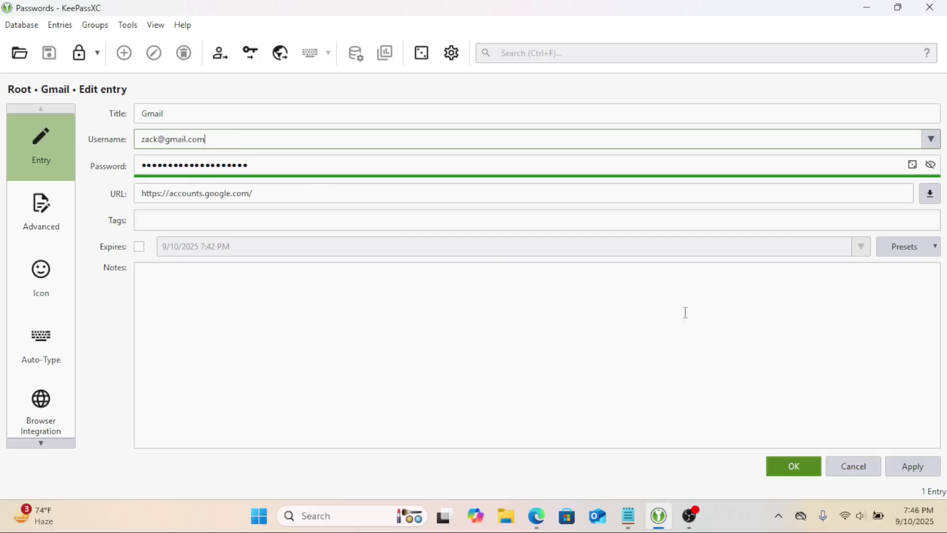
click(918, 464)
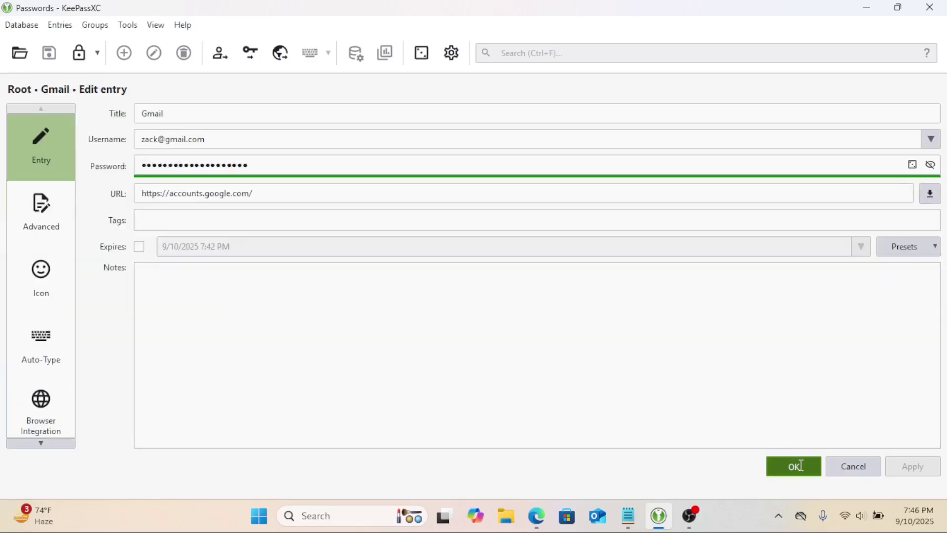
click(801, 463)
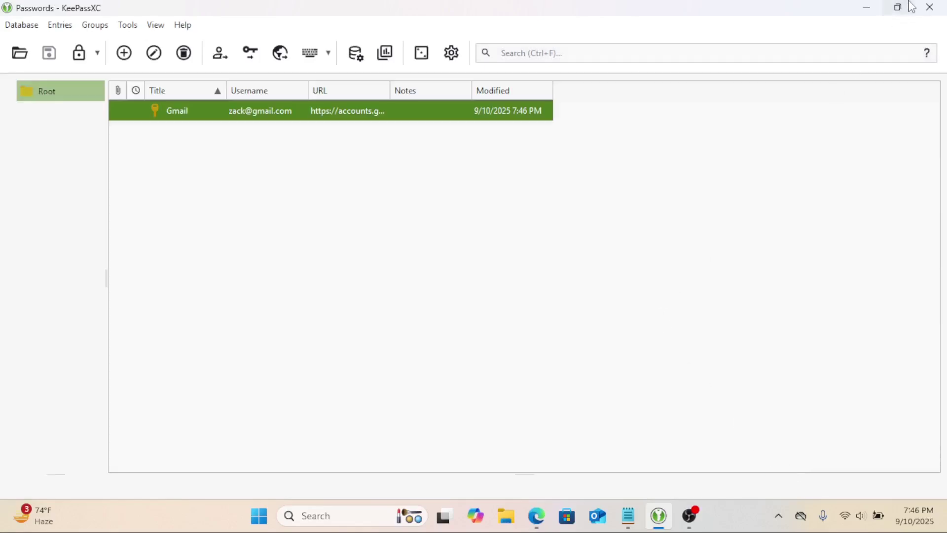
- Autofill Edge's Gmail sign-in email field from the KeePassXC Gmail entry
click(867, 7)
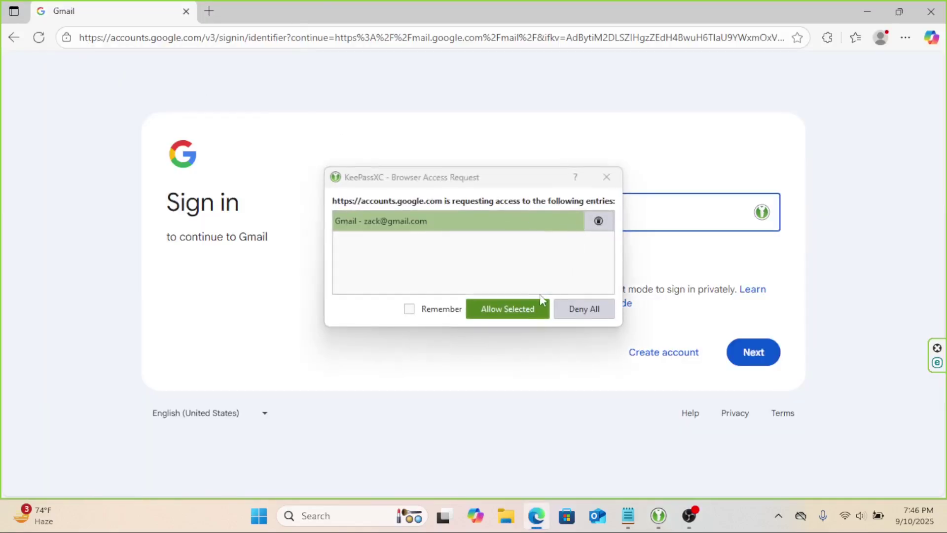
click(606, 178)
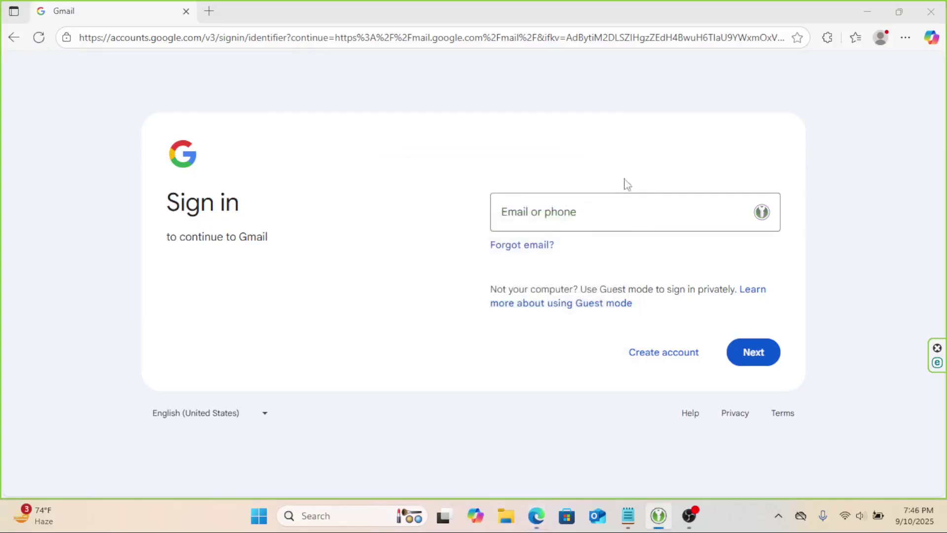
click(762, 213)
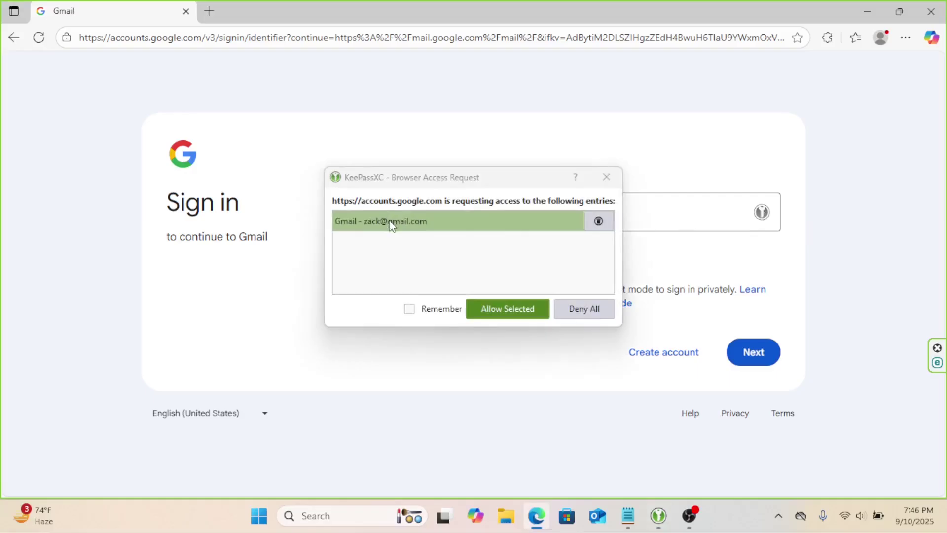
click(389, 220)
click(516, 316)
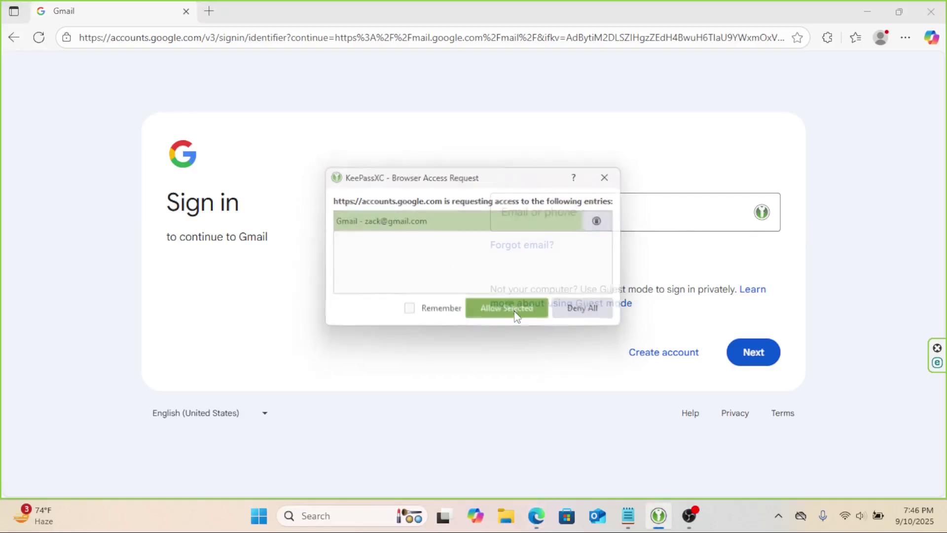
- Submit the email with Next, then return to KeePassXC's Root group
click(763, 354)
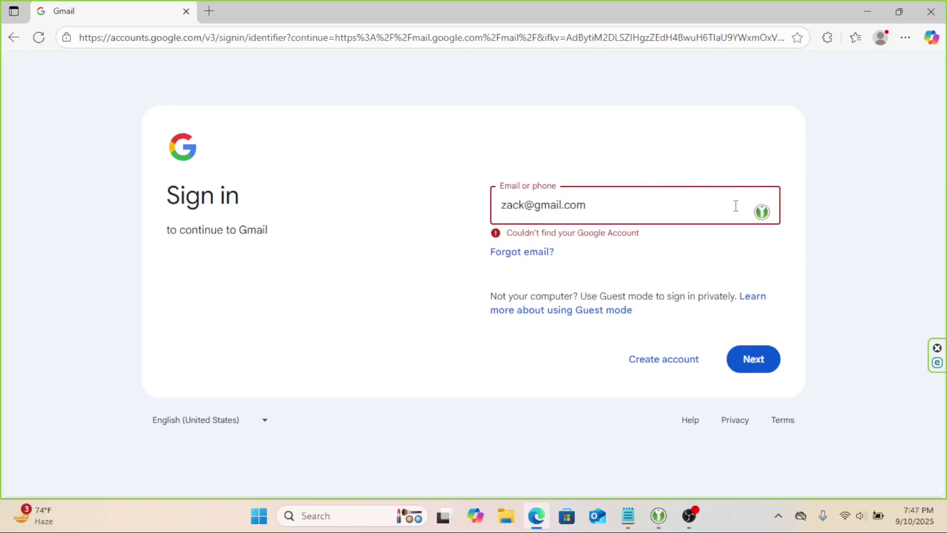
key(alt+Tab)
click(64, 175)
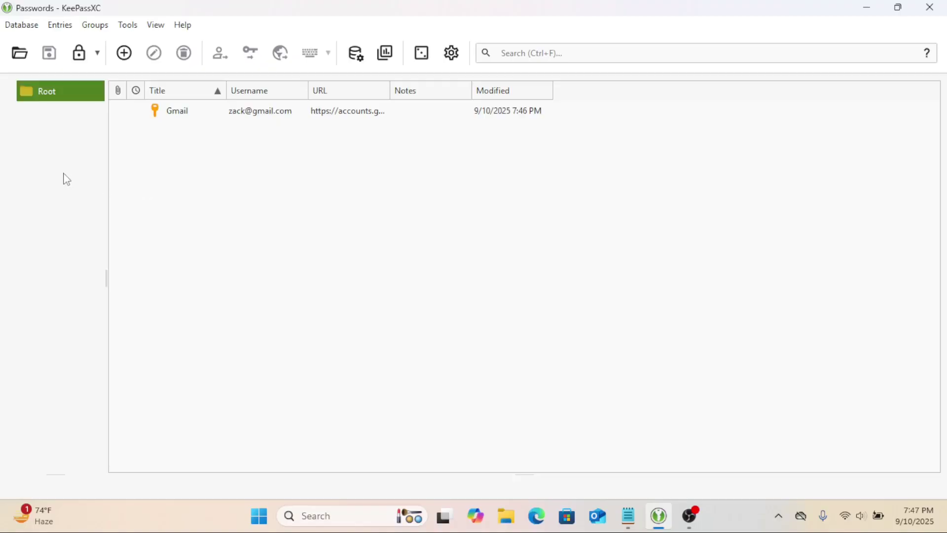
- Add a group named Banking under Root with the banknote icon, then select it
right_click(58, 111)
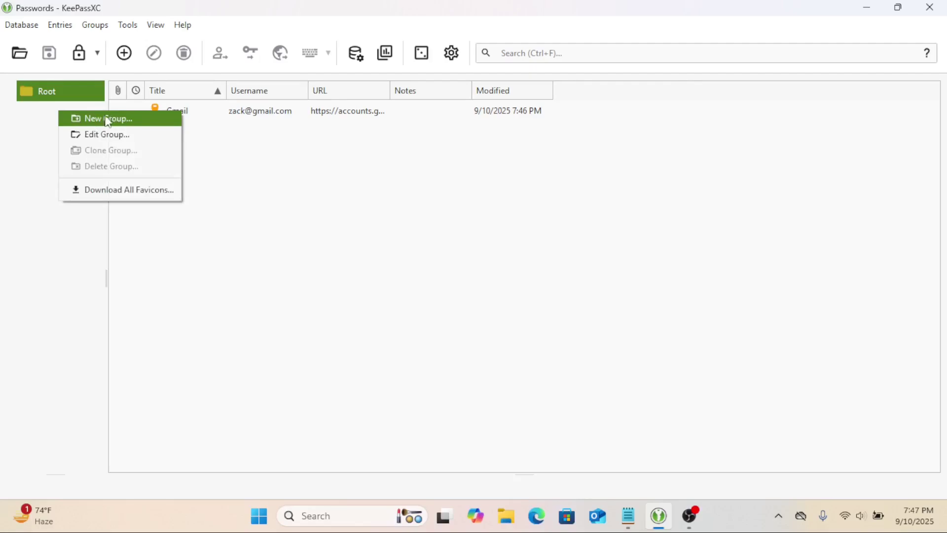
click(76, 89)
right_click(75, 89)
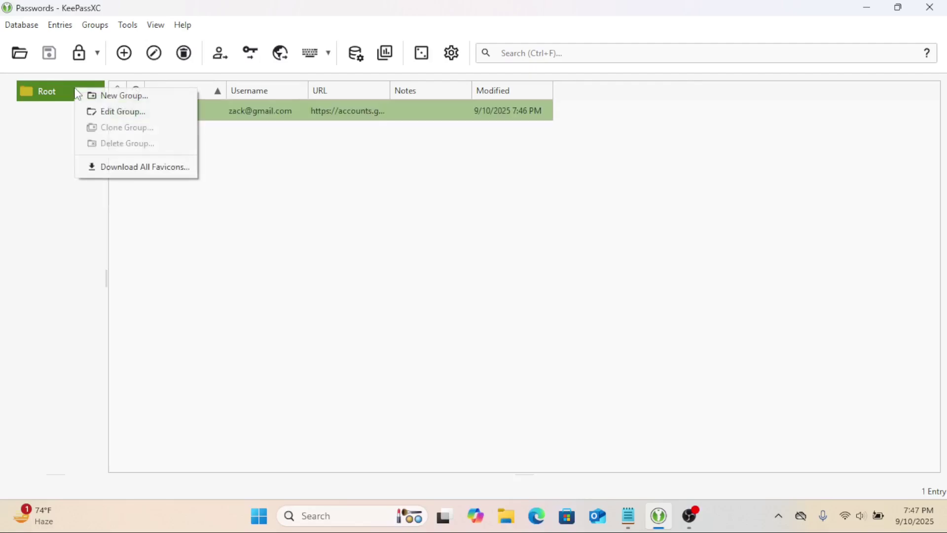
click(110, 99)
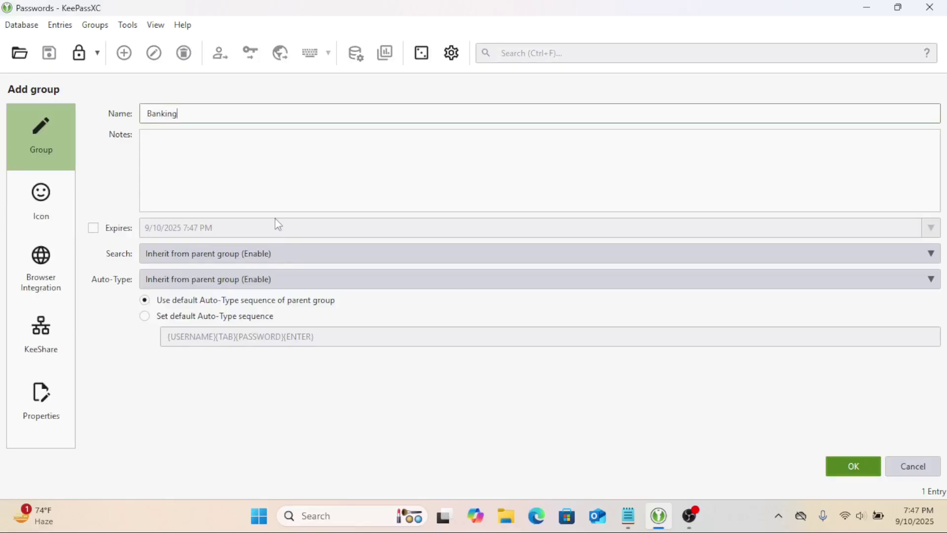
click(52, 206)
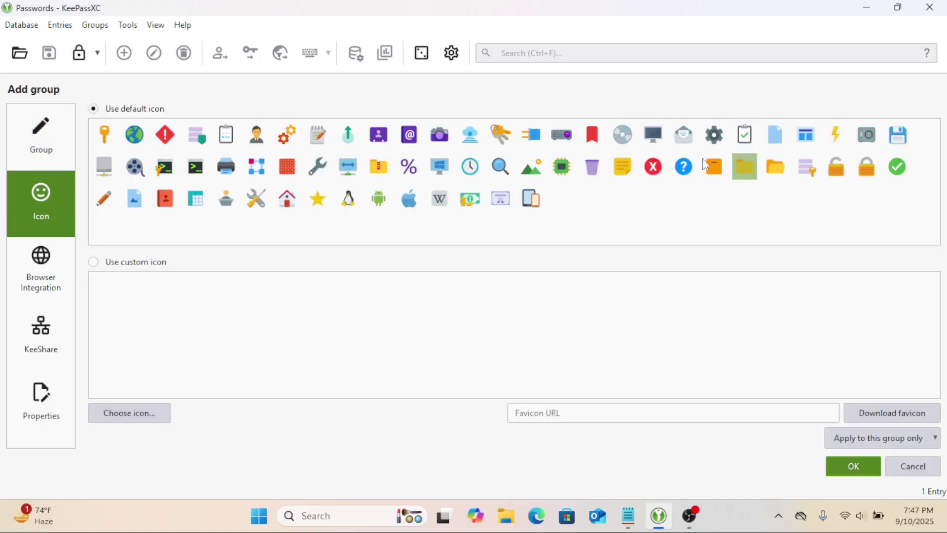
click(472, 199)
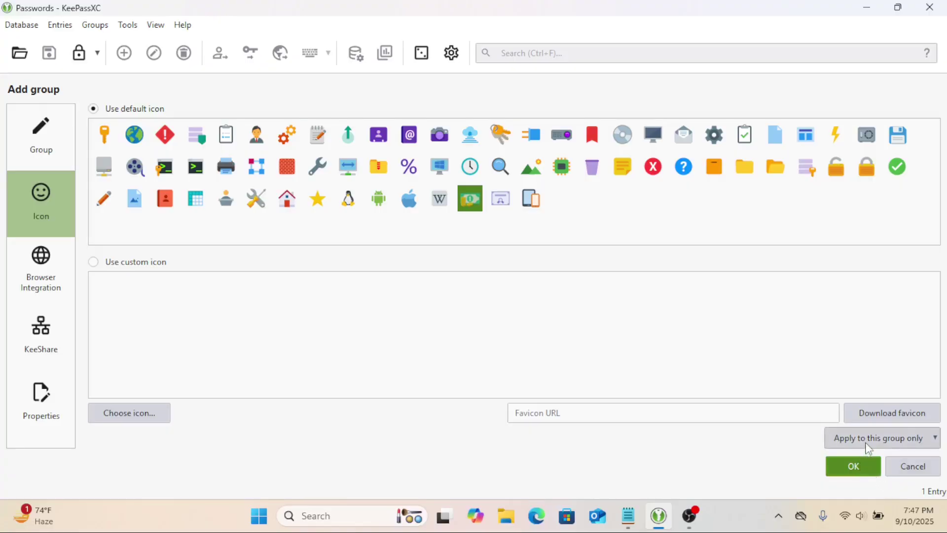
click(863, 460)
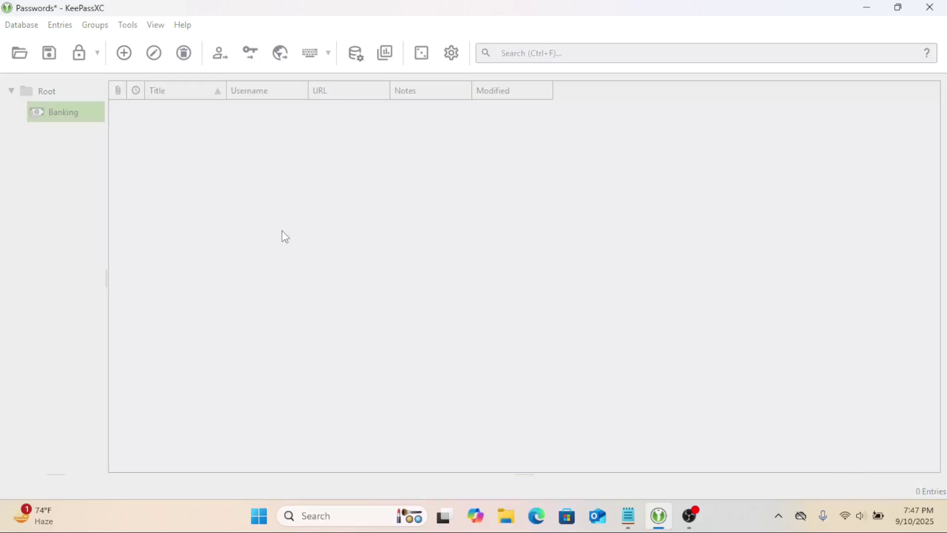
click(77, 114)
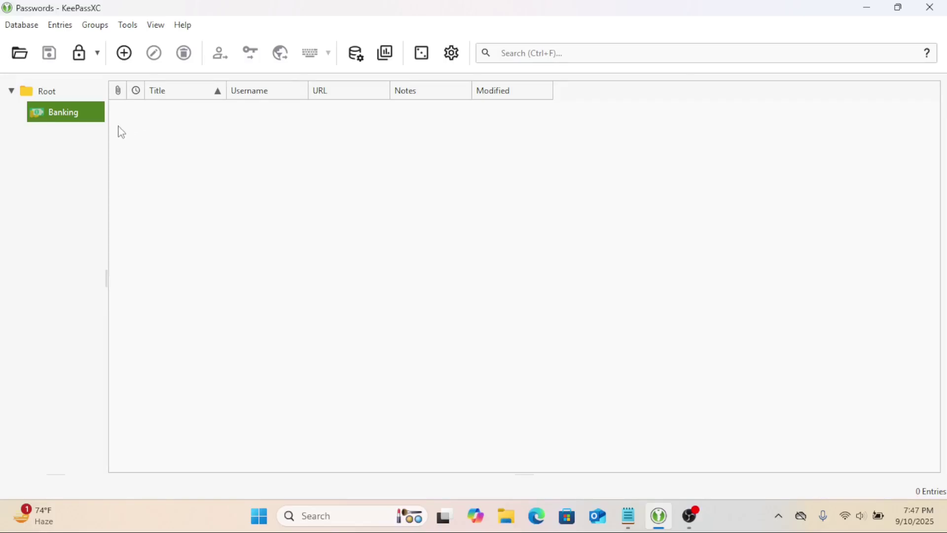
- Add a Social Media group under Root with the @ icon applied to this group only
click(59, 94)
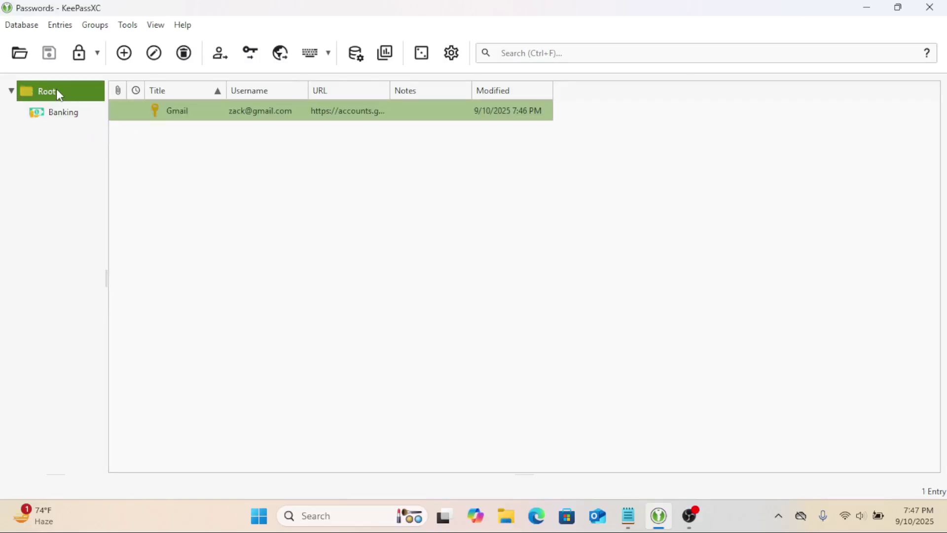
right_click(57, 90)
click(89, 99)
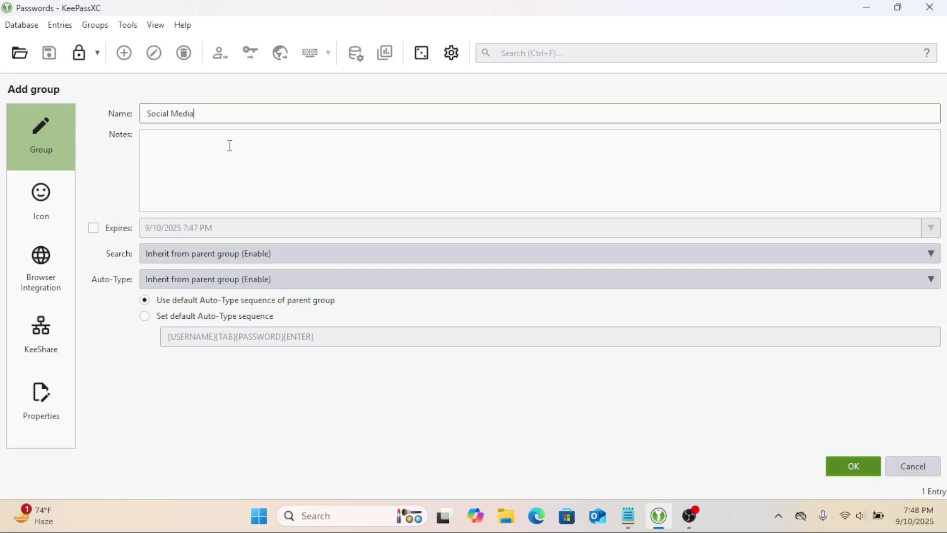
click(52, 196)
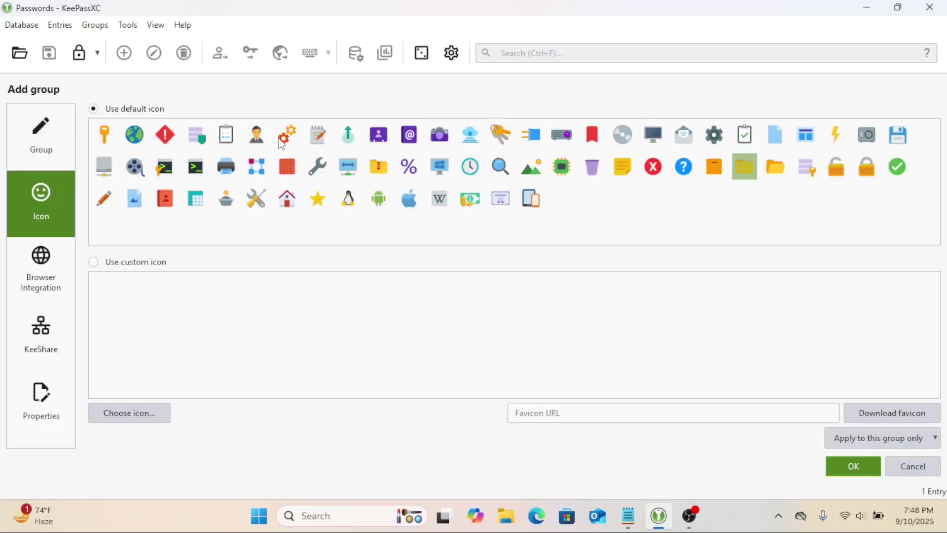
click(410, 135)
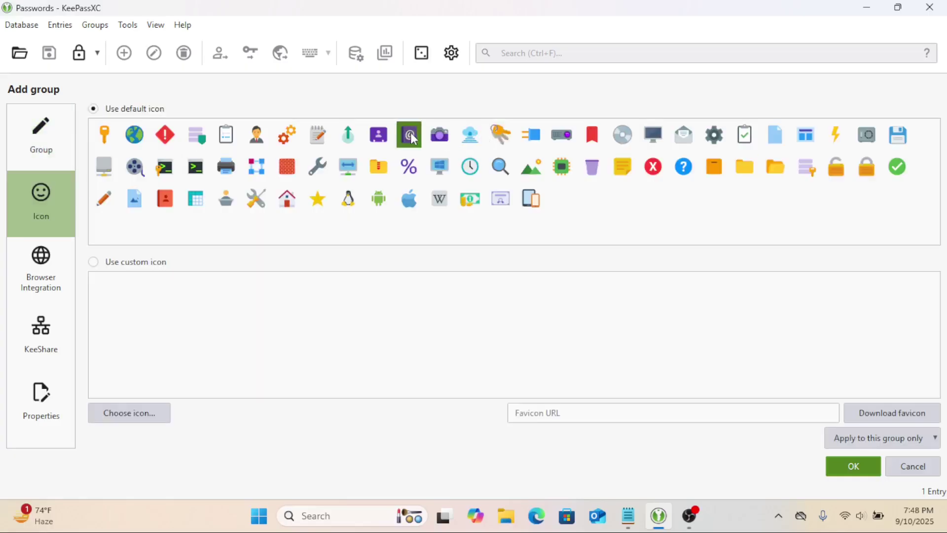
click(884, 439)
click(879, 364)
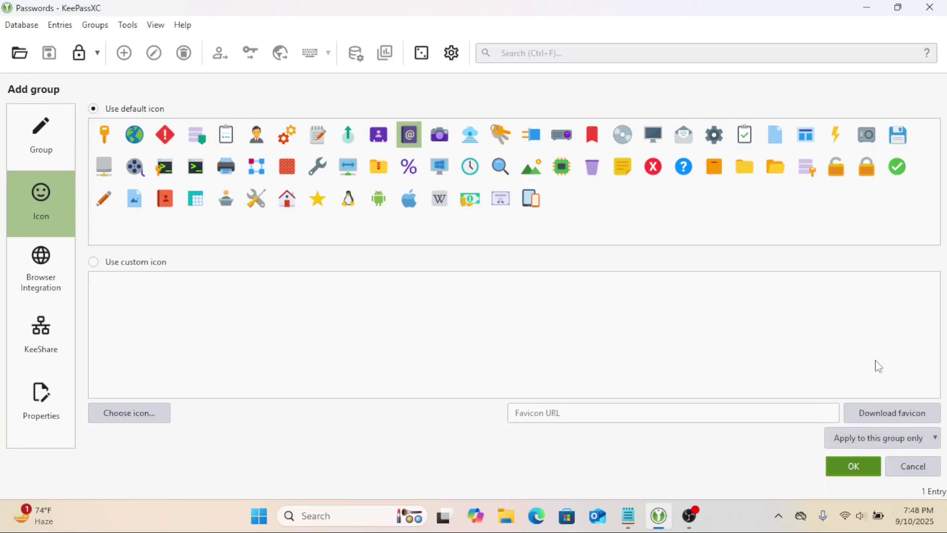
click(854, 466)
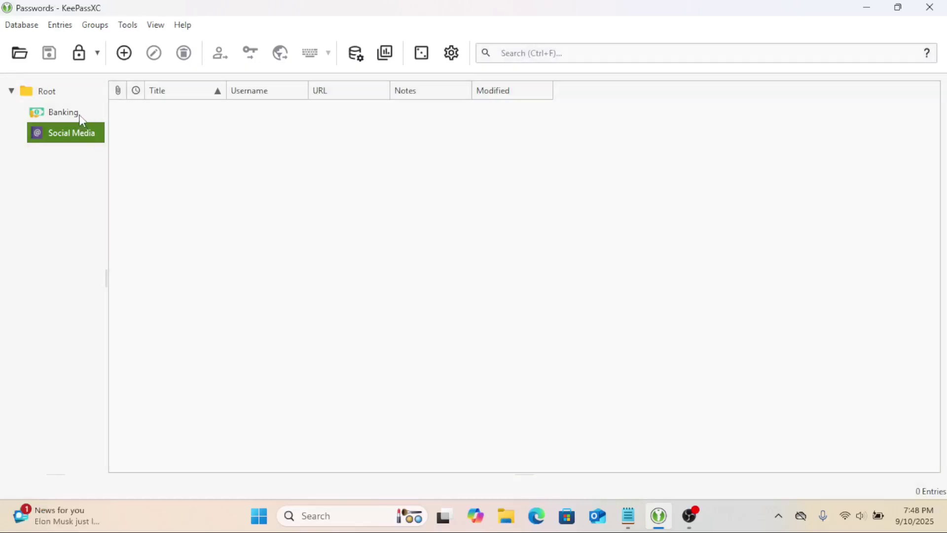
click(82, 118)
click(79, 125)
- Browse the format list in Database > Import's wizard, then cancel without importing
click(46, 91)
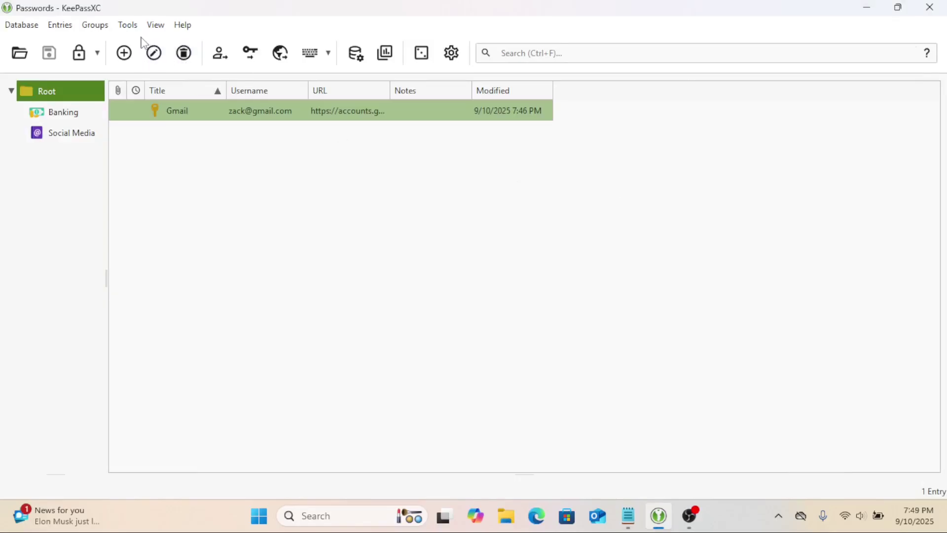
click(32, 29)
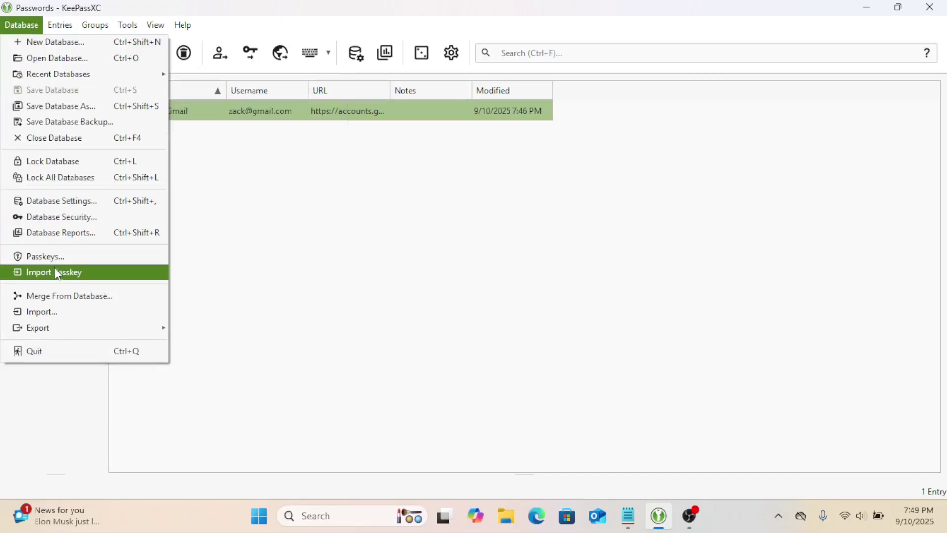
click(56, 311)
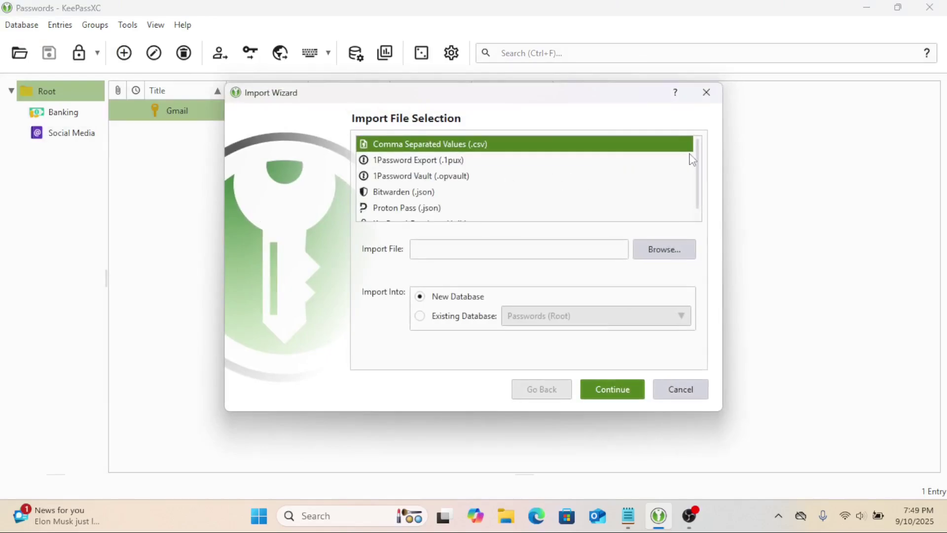
scroll(698, 158, down, 1)
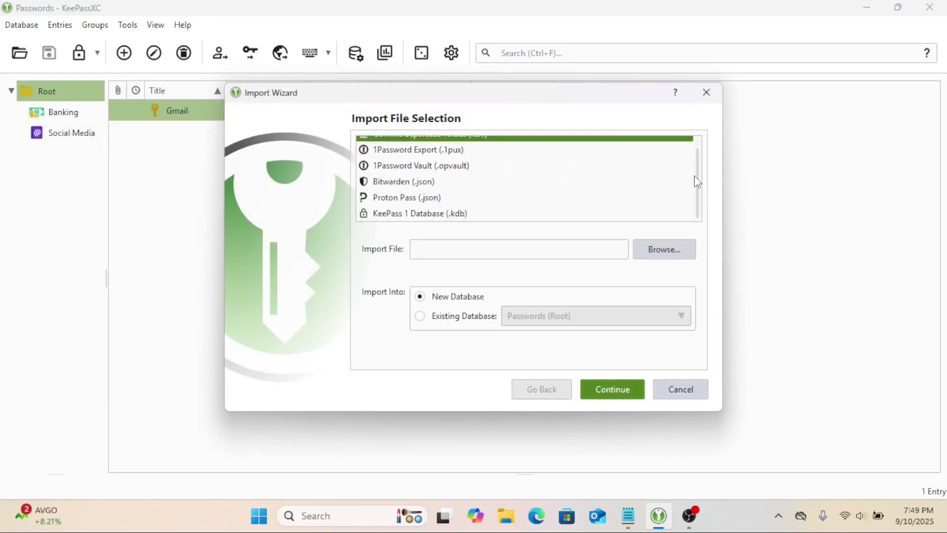
scroll(697, 179, up, 1)
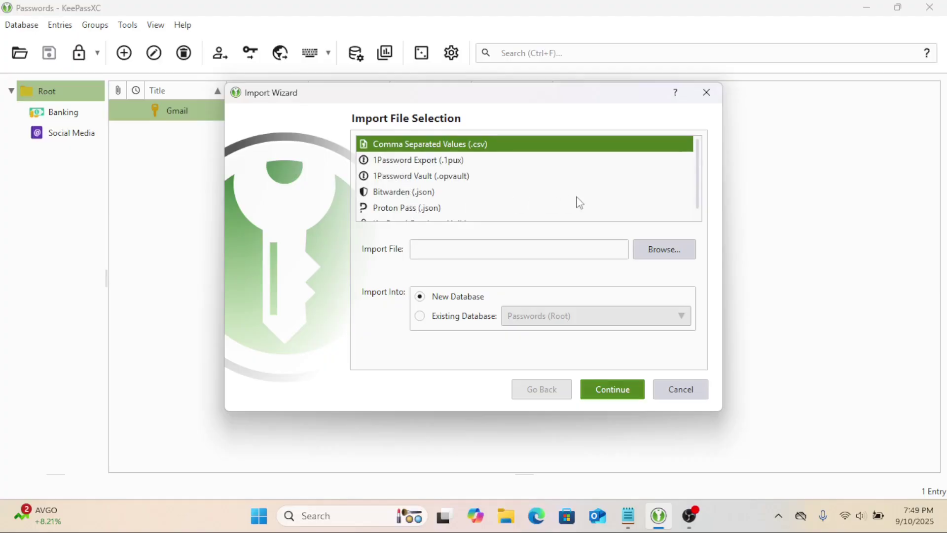
drag(697, 197, 697, 208)
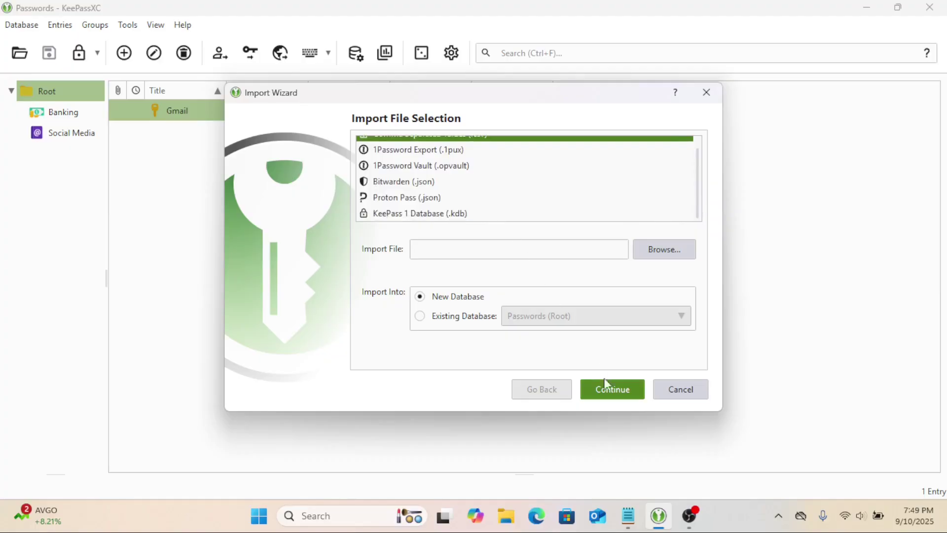
click(571, 254)
click(676, 397)
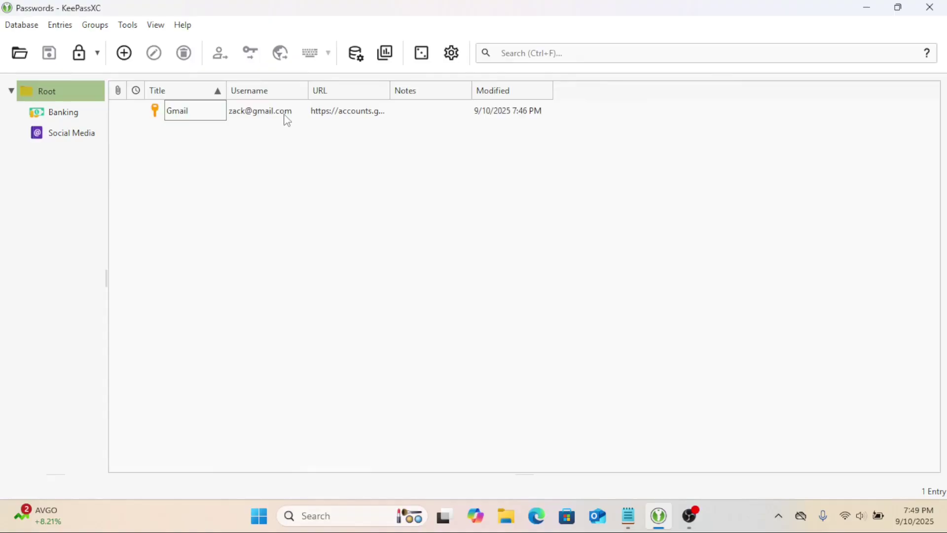
- Set the Gmail entry to expire on December 31, 2025 and save it
double_click(285, 118)
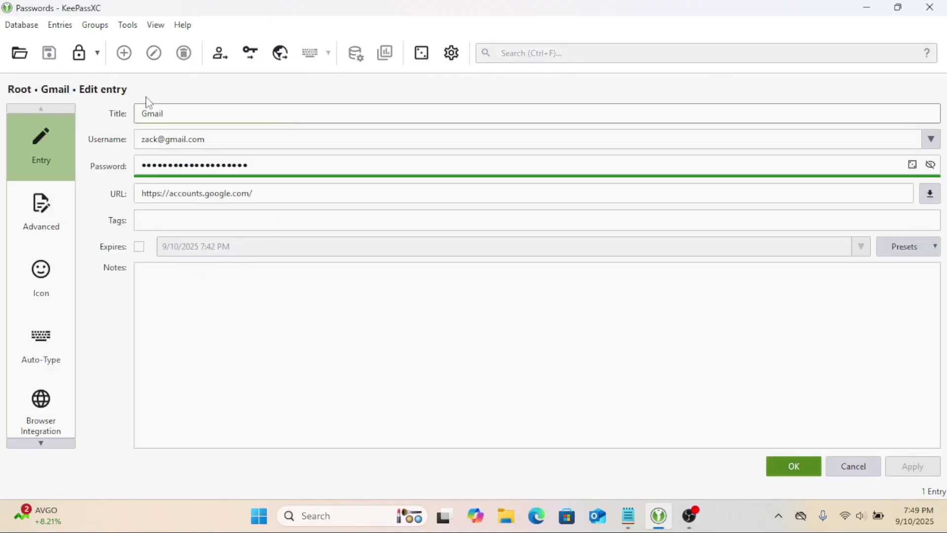
click(140, 249)
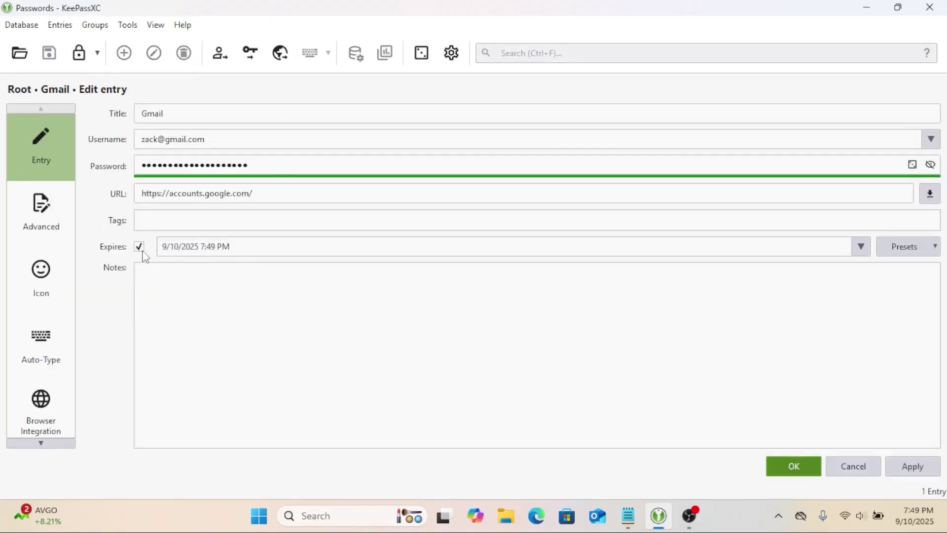
click(861, 246)
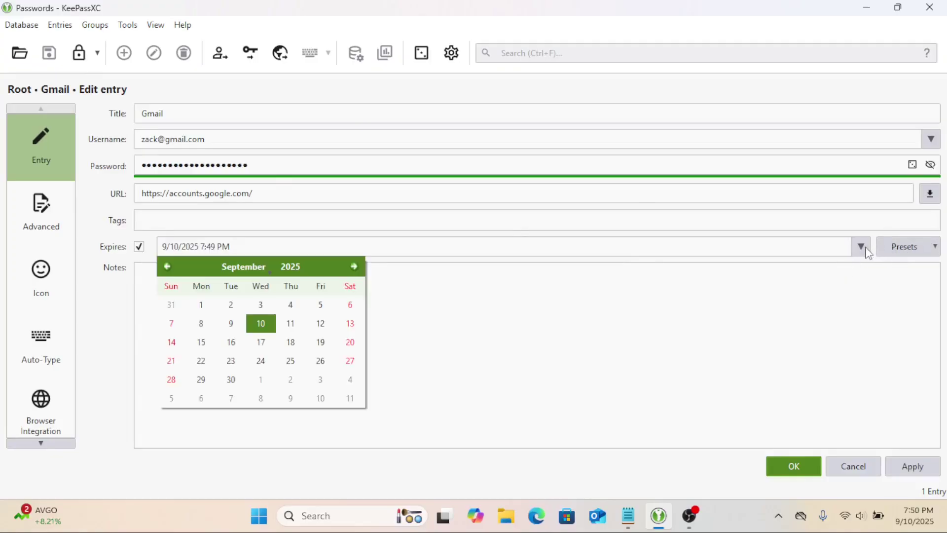
click(355, 267)
click(355, 267)
click(355, 267)
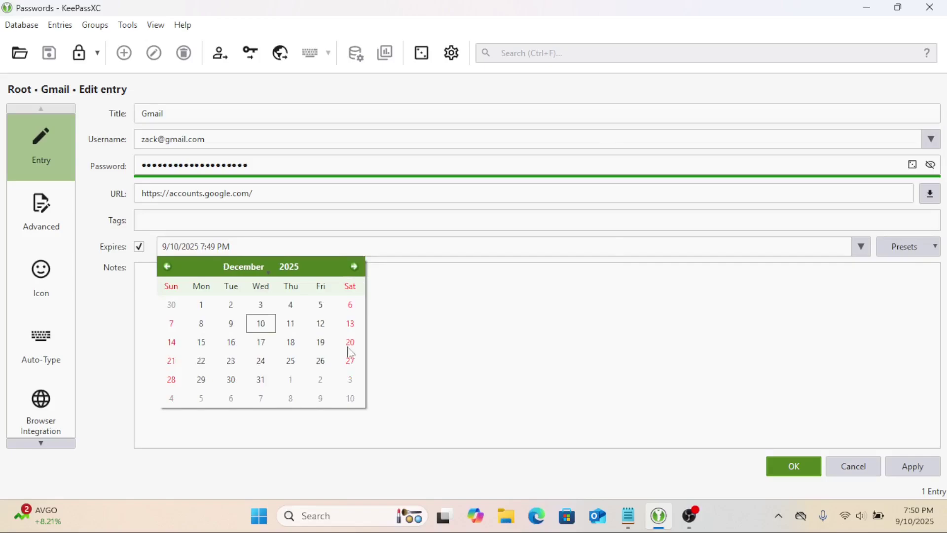
click(261, 380)
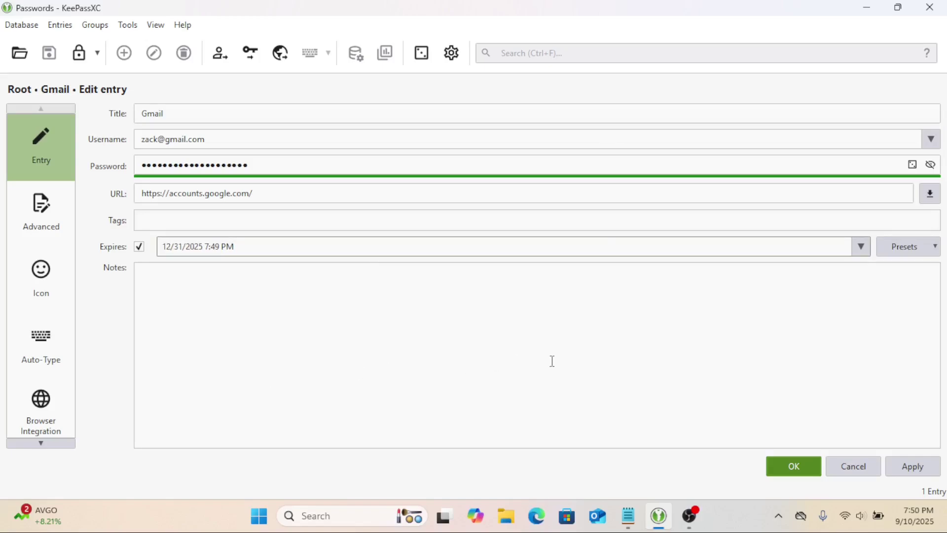
click(804, 464)
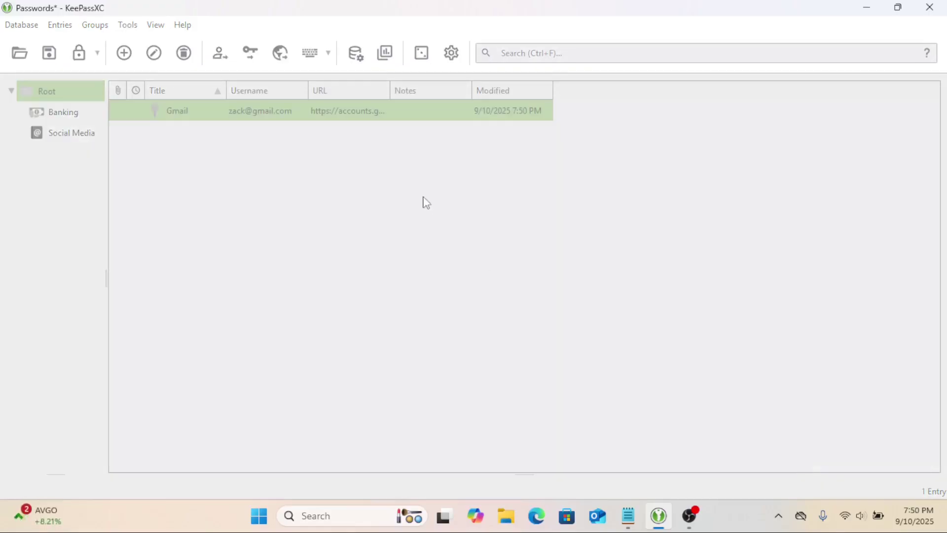
- Save the database with Ctrl+S, lock it, and unlock it with the master password
key(ctrl+s)
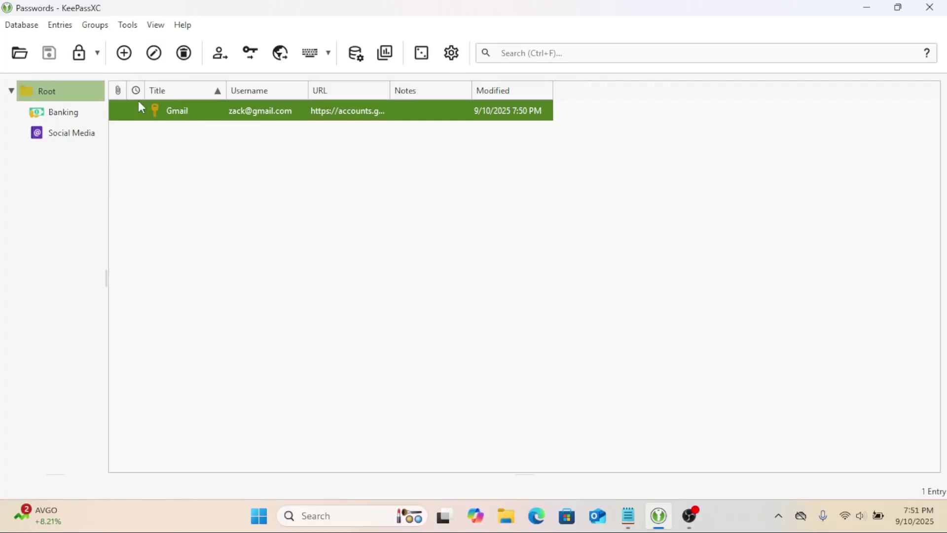
click(20, 27)
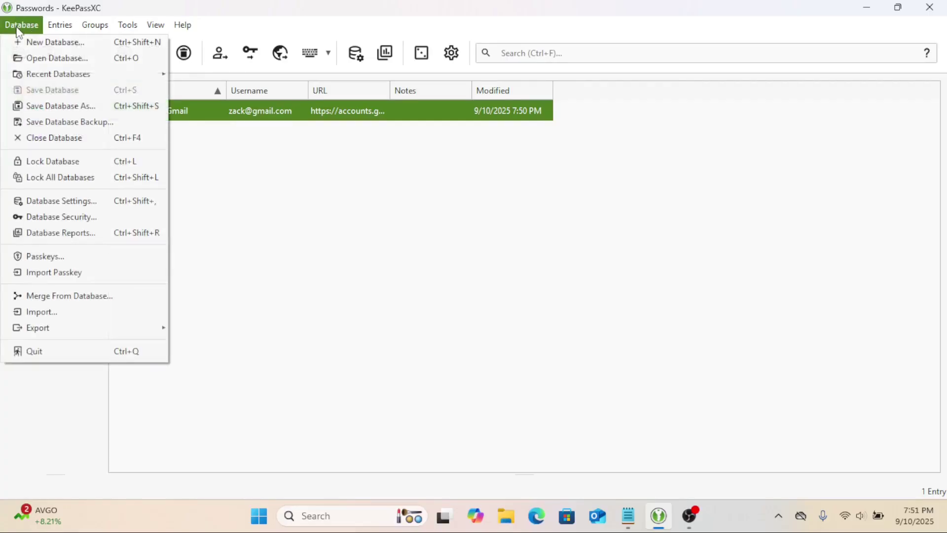
click(70, 163)
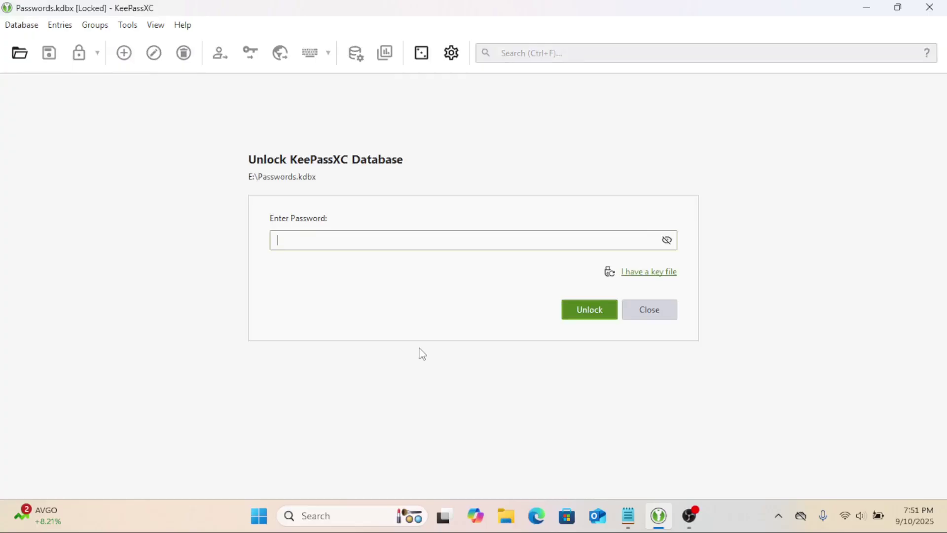
text(••)
click(580, 309)
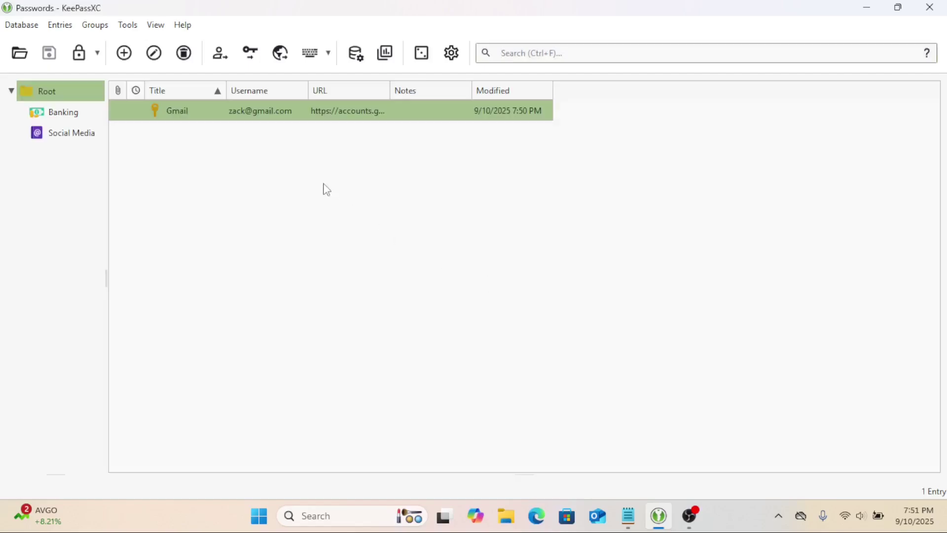
click(192, 25)
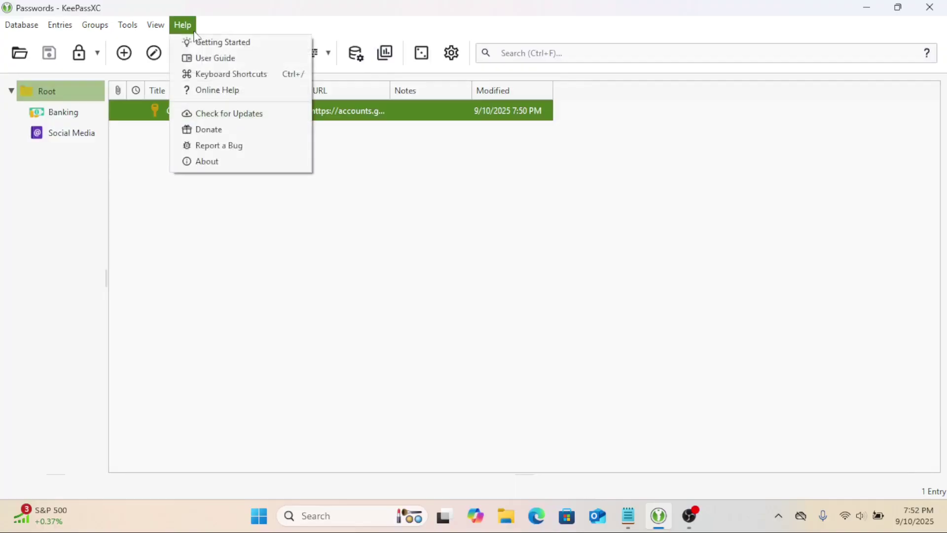
- Open the Getting Started guide and follow its Install the Browser Extension and Linux links
click(201, 40)
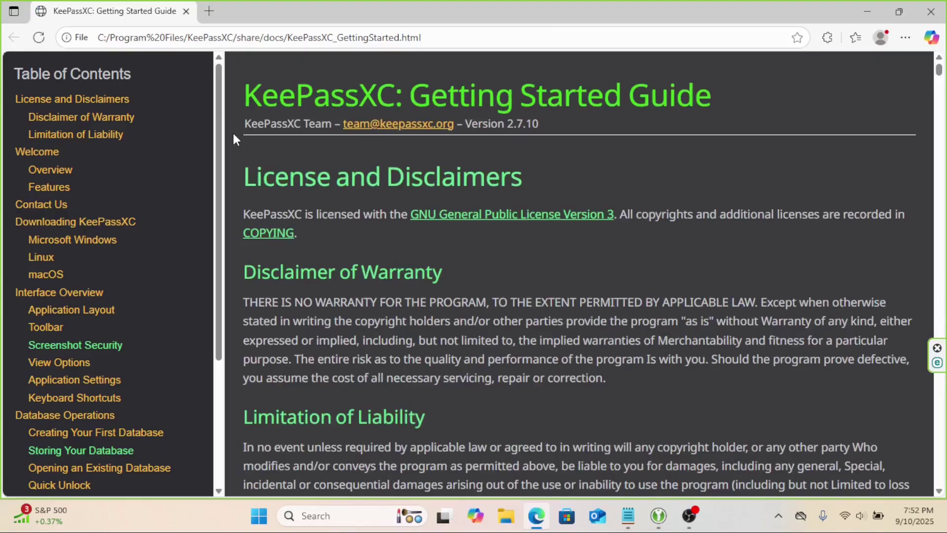
drag(218, 114, 225, 241)
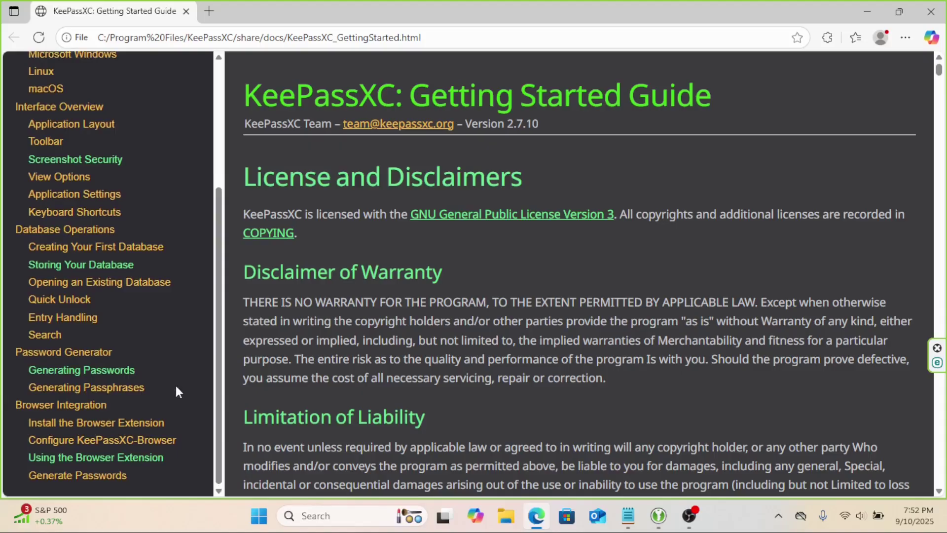
click(146, 423)
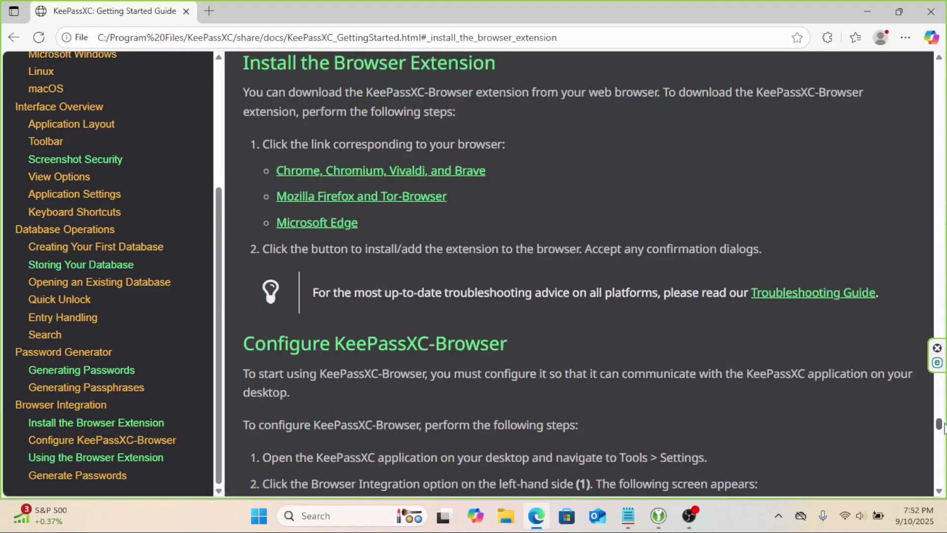
drag(942, 427, 938, 356)
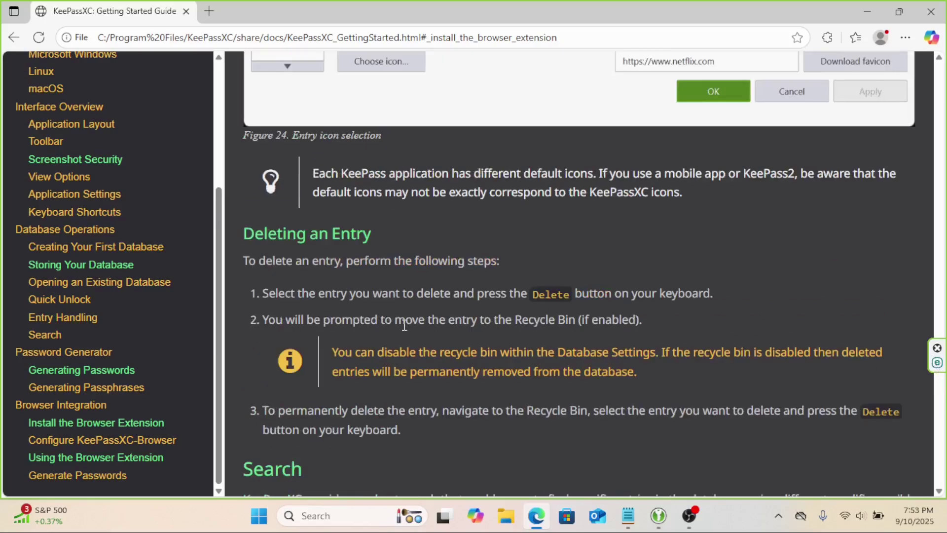
drag(217, 301, 213, 182)
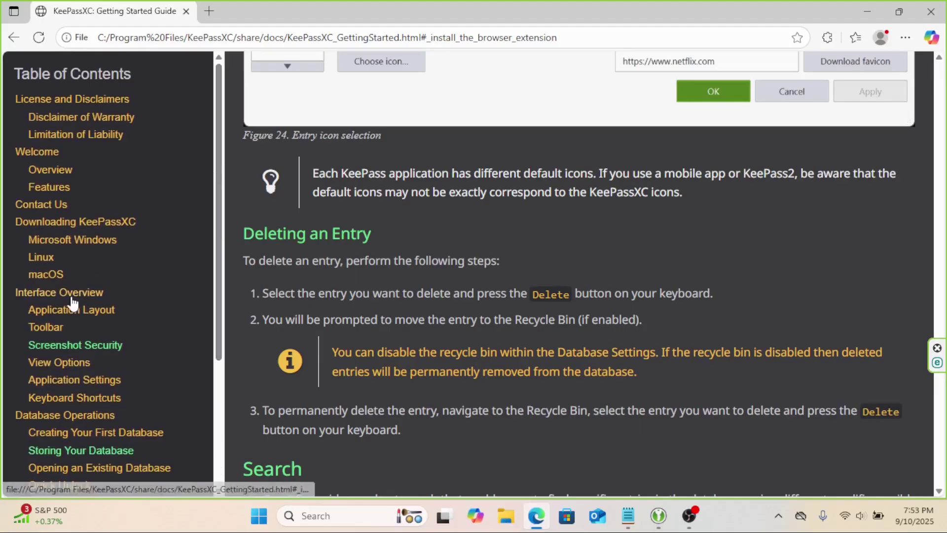
click(50, 265)
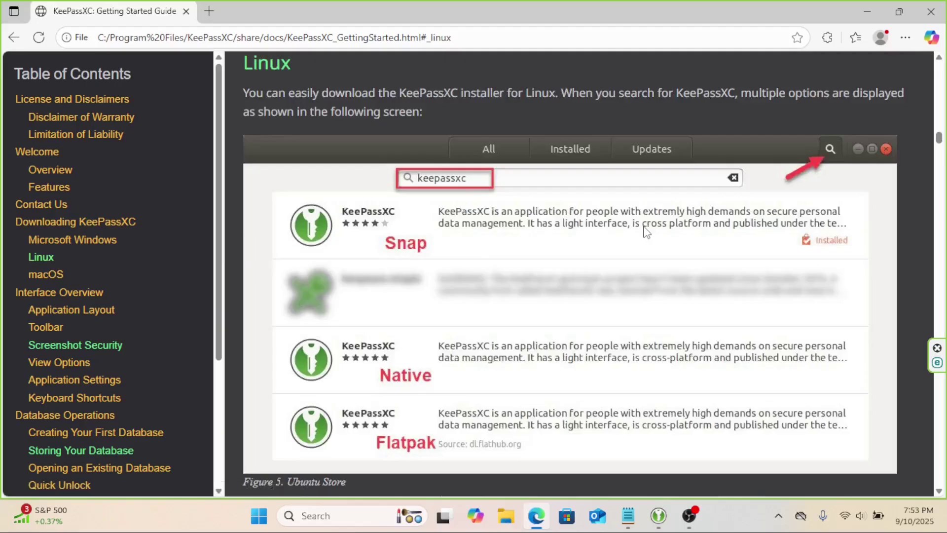
drag(944, 133, 942, 162)
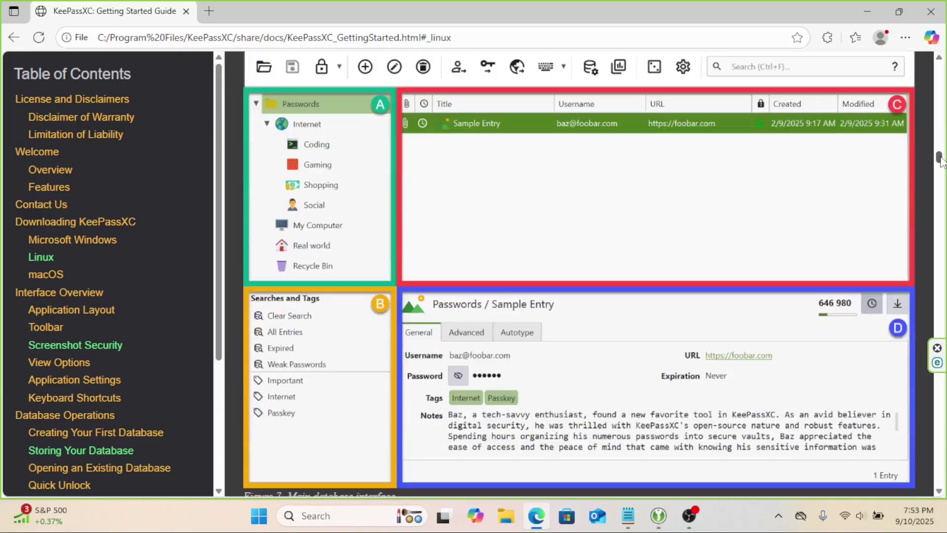